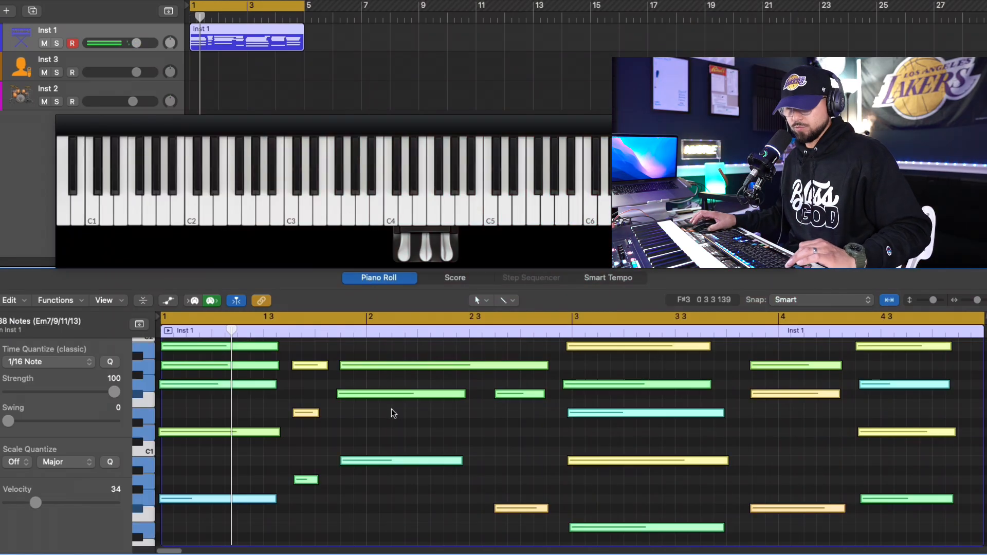
- Shift the early-starting notes of the bar 3 chord in the Inst 1 region to begin exactly at 3 1 1 1
{"action": "scroll", "coordinate": [549, 466], "scroll_direction": "up", "scroll_amount": 3}
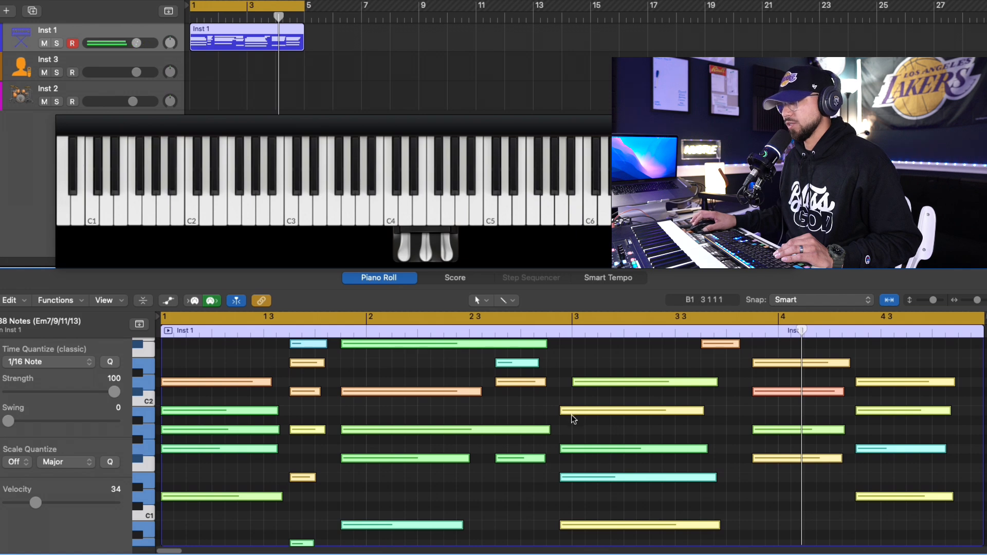
{"action": "left_click", "coordinate": [573, 419]}
{"action": "scroll", "coordinate": [599, 483], "scroll_direction": "down", "scroll_amount": 3}
{"action": "scroll", "coordinate": [578, 519], "scroll_direction": "down", "scroll_amount": 5}
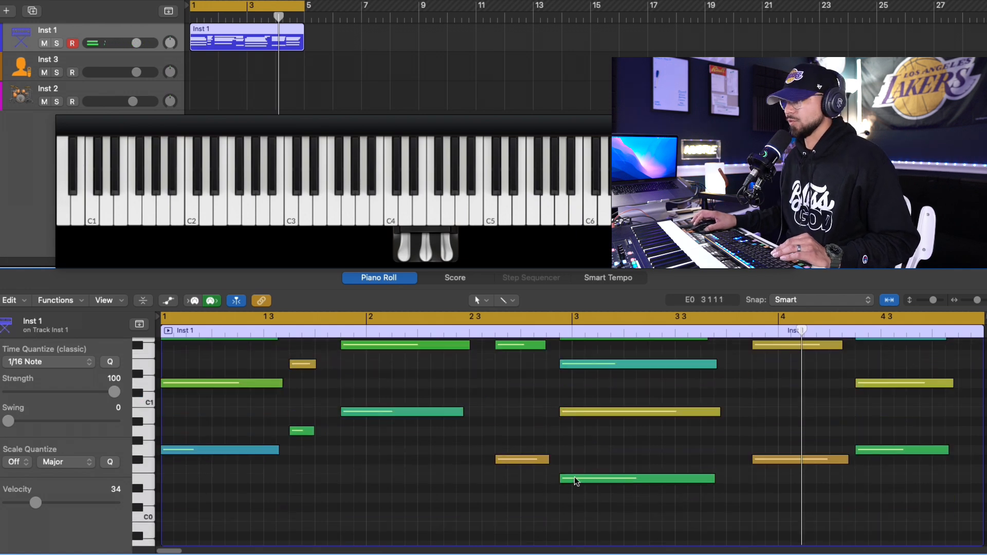
{"action": "left_click_drag", "start_coordinate": [576, 477], "coordinate": [595, 474]}
{"action": "scroll", "coordinate": [584, 464], "scroll_direction": "up", "scroll_amount": 6}
{"action": "left_click", "coordinate": [582, 474]}
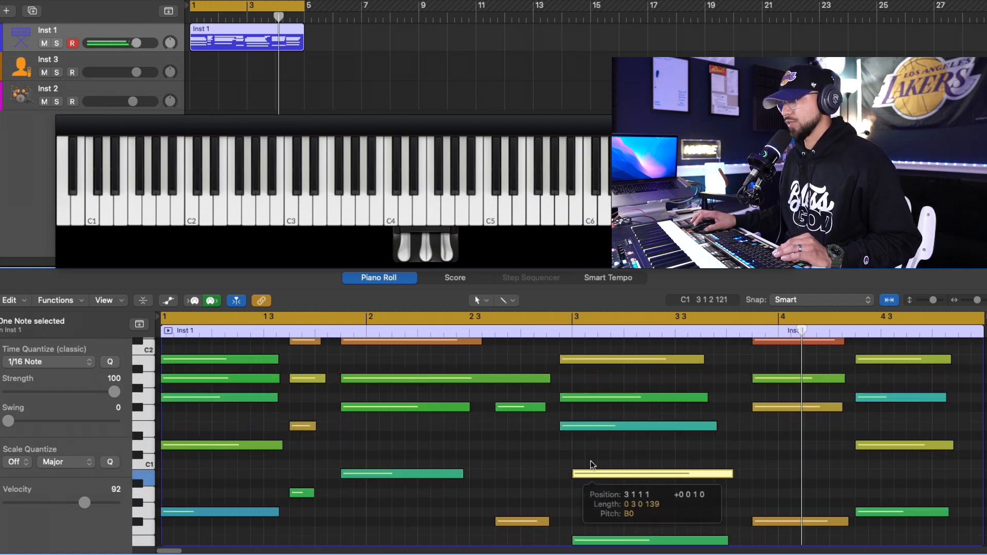
{"action": "left_click_drag", "start_coordinate": [577, 426], "coordinate": [590, 384]}
{"action": "left_click", "coordinate": [581, 397]}
- Lengthen the notes of Inst 1's final chord in bar 4 to the region's end and play back the loop
{"action": "scroll", "coordinate": [590, 407], "scroll_direction": "up", "scroll_amount": 3}
{"action": "left_click_drag", "start_coordinate": [947, 492], "coordinate": [973, 494]}
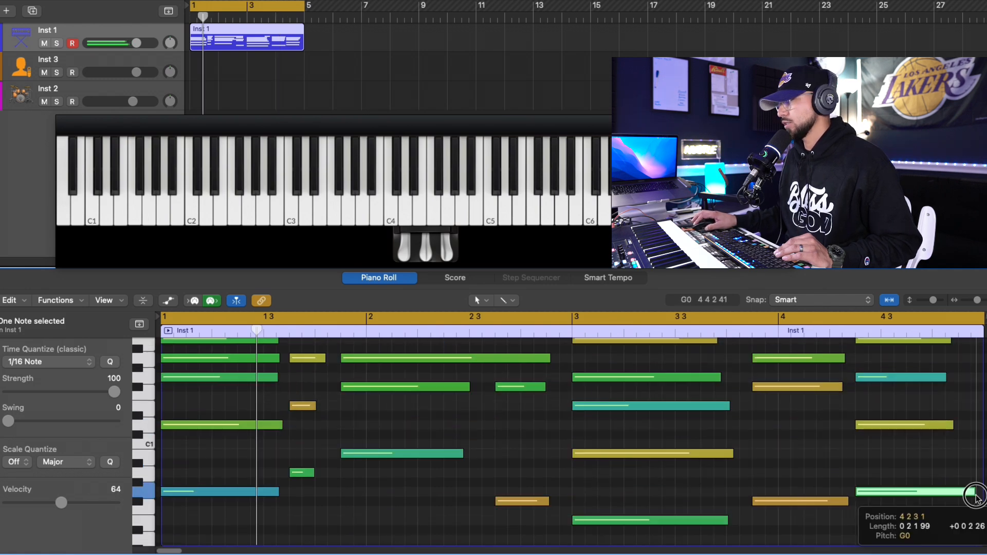
{"action": "left_click_drag", "start_coordinate": [952, 426], "coordinate": [981, 426]}
{"action": "scroll", "coordinate": [967, 429], "scroll_direction": "up", "scroll_amount": 4}
{"action": "left_click_drag", "start_coordinate": [946, 437], "coordinate": [979, 438]}
{"action": "left_click_drag", "start_coordinate": [949, 400], "coordinate": [980, 400]}
{"action": "left_click_drag", "start_coordinate": [954, 372], "coordinate": [971, 375]}
{"action": "key", "text": "space"}
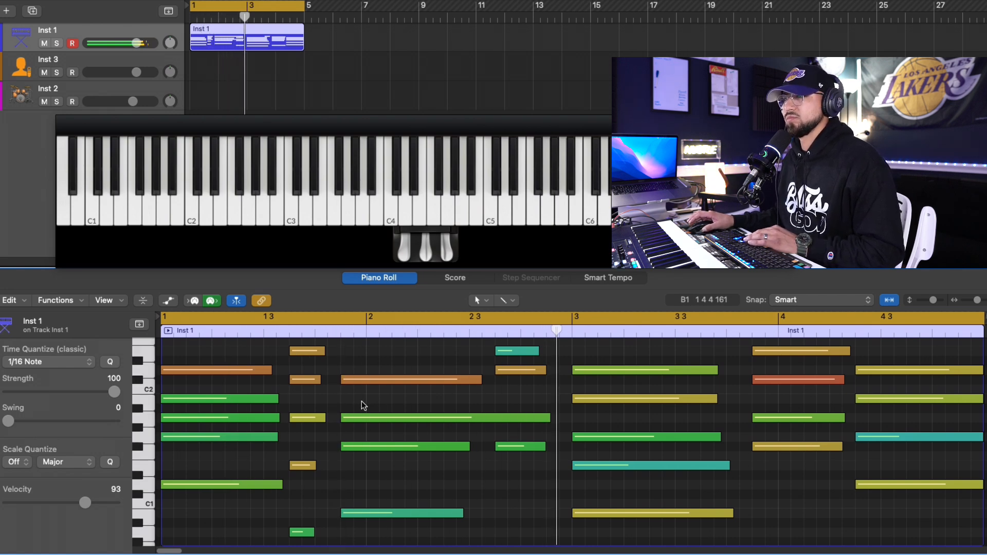
{"action": "scroll", "coordinate": [619, 455], "scroll_direction": "up", "scroll_amount": 4}
{"action": "scroll", "coordinate": [600, 454], "scroll_direction": "down", "scroll_amount": 2}
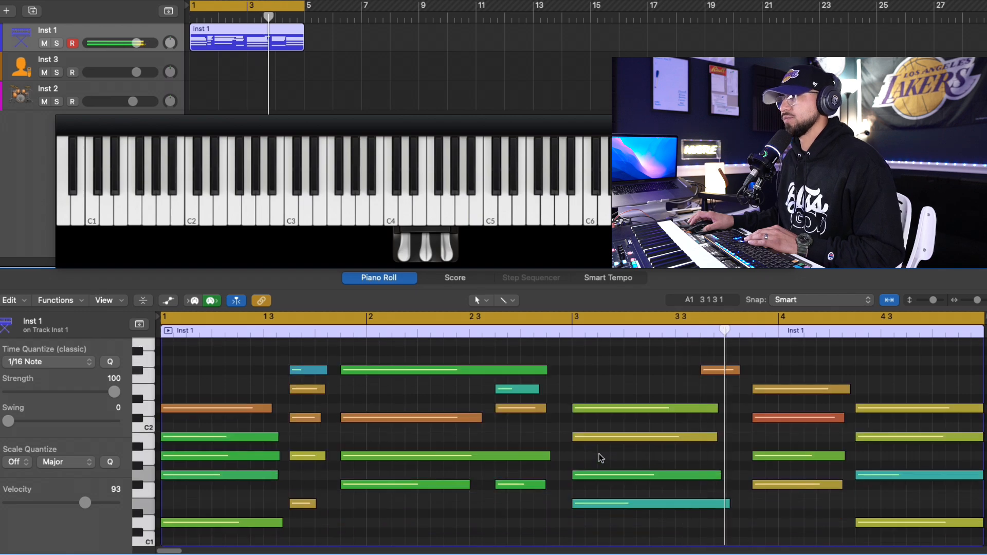
{"action": "scroll", "coordinate": [644, 448], "scroll_direction": "down", "scroll_amount": 3}
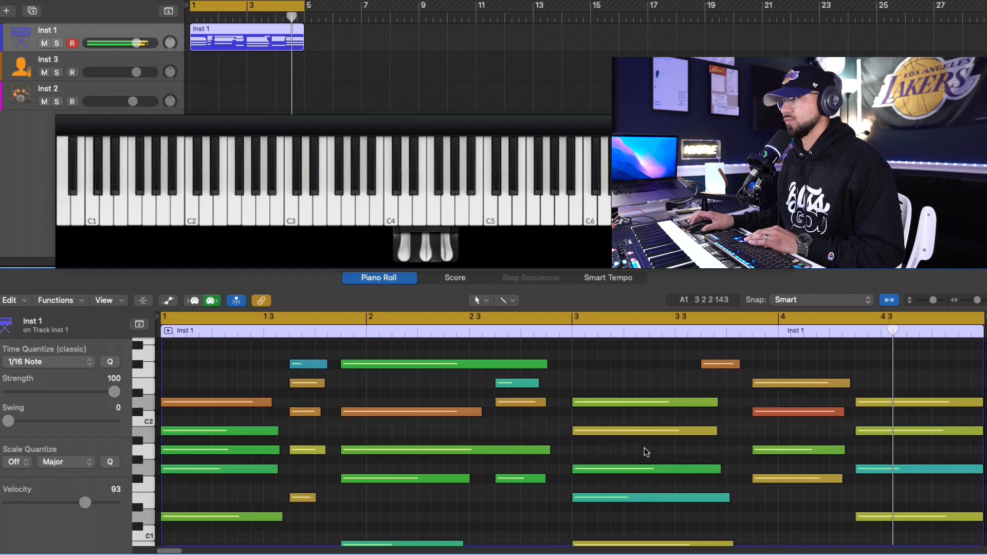
- Open the SKY Keys instrument on Inst 1, raise its high-pass filter and fine-tune its low-pass filter
{"action": "key", "text": "i"}
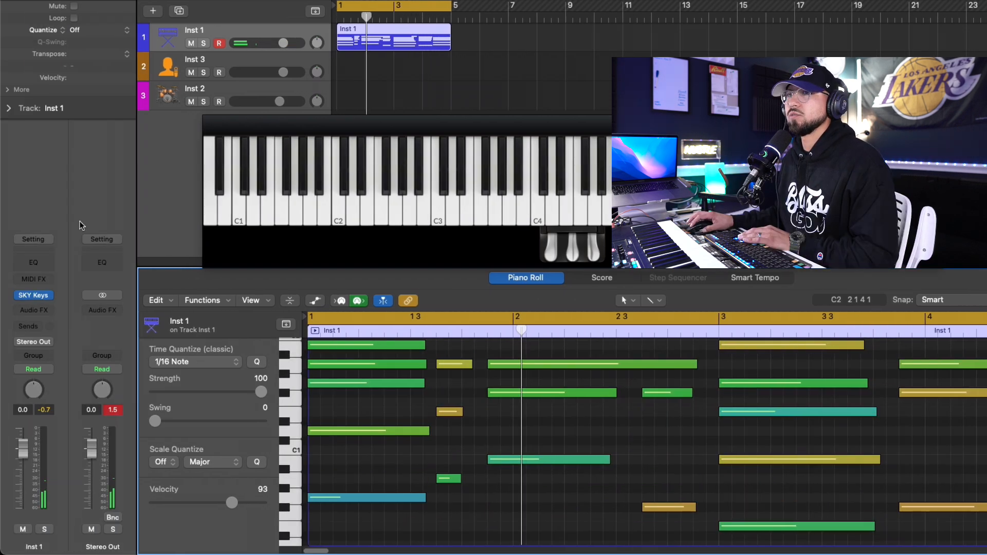
{"action": "left_click", "coordinate": [36, 297]}
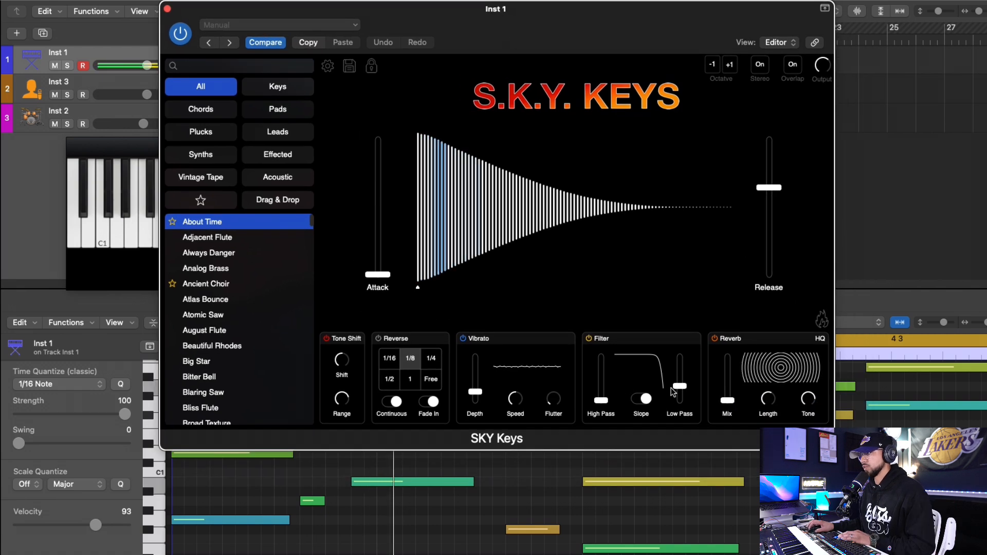
{"action": "left_click_drag", "start_coordinate": [600, 400], "coordinate": [600, 374]}
{"action": "left_click_drag", "start_coordinate": [679, 383], "coordinate": [681, 379]}
{"action": "left_click_drag", "start_coordinate": [599, 373], "coordinate": [600, 376]}
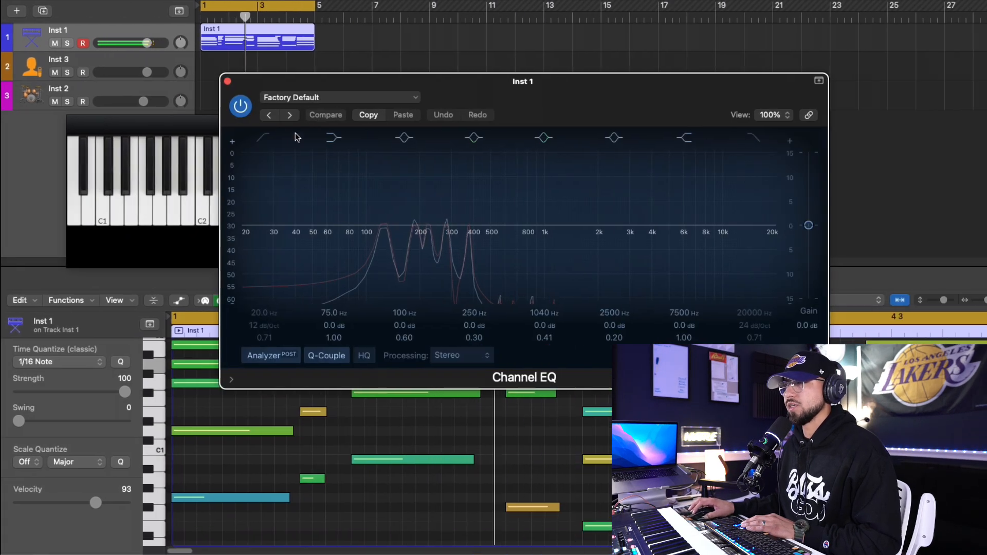
- Shape Inst 1's Channel EQ with a 91 Hz, 48 dB/Oct low cut, dips near 210 and 1090 Hz, and a 7.4 dB high-shelf cut at 3500 Hz
{"action": "left_click", "coordinate": [263, 137]}
{"action": "left_click_drag", "start_coordinate": [246, 227], "coordinate": [346, 242]}
{"action": "left_click_drag", "start_coordinate": [549, 230], "coordinate": [553, 252]}
{"action": "left_click_drag", "start_coordinate": [438, 226], "coordinate": [429, 230]}
{"action": "left_click_drag", "start_coordinate": [697, 226], "coordinate": [645, 271]}
{"action": "left_click_drag", "start_coordinate": [430, 233], "coordinate": [420, 241]}
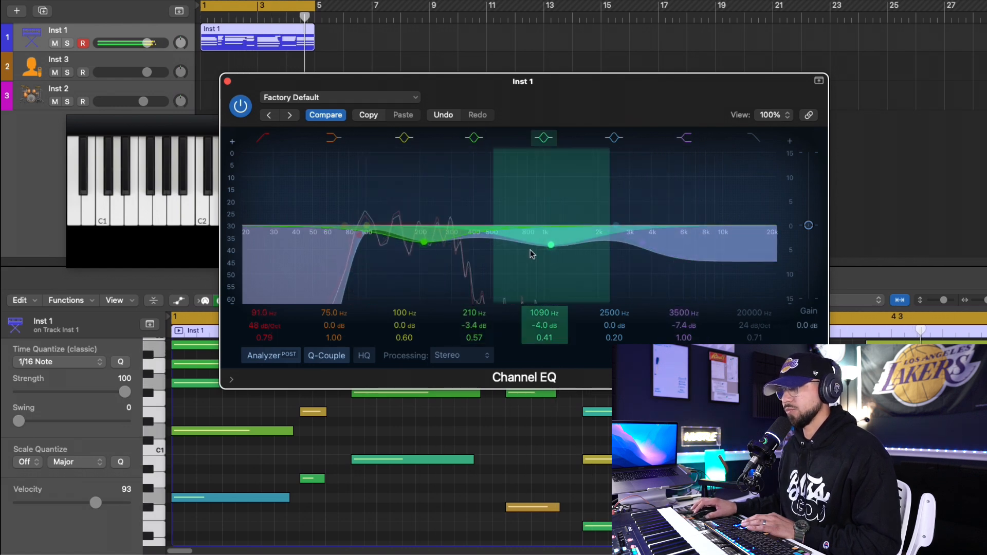
{"action": "left_click_drag", "start_coordinate": [473, 289], "coordinate": [467, 292]}
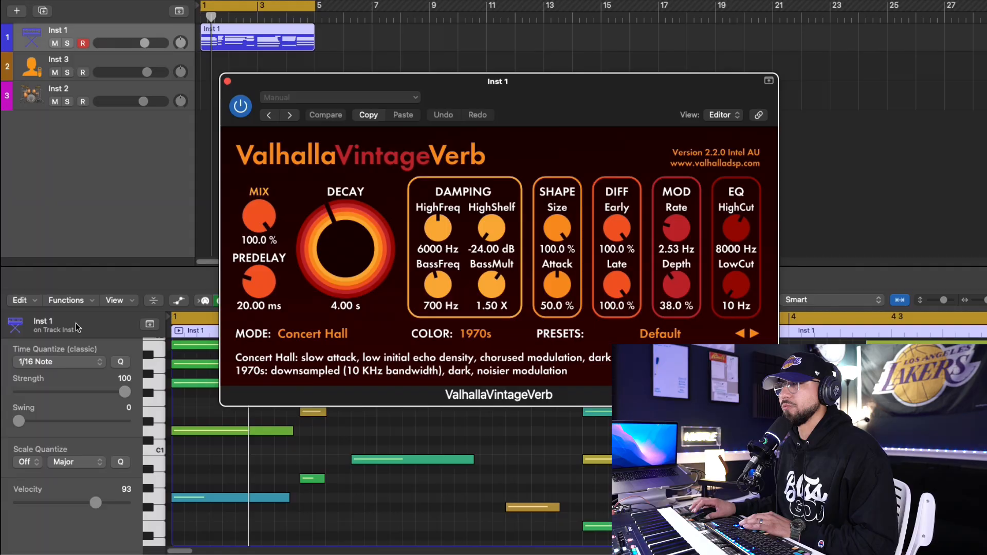
- Set the ValhallaVintageVerb mix on Inst 1 to about 7 % while playing the loop
{"action": "left_click_drag", "start_coordinate": [247, 210], "coordinate": [257, 323]}
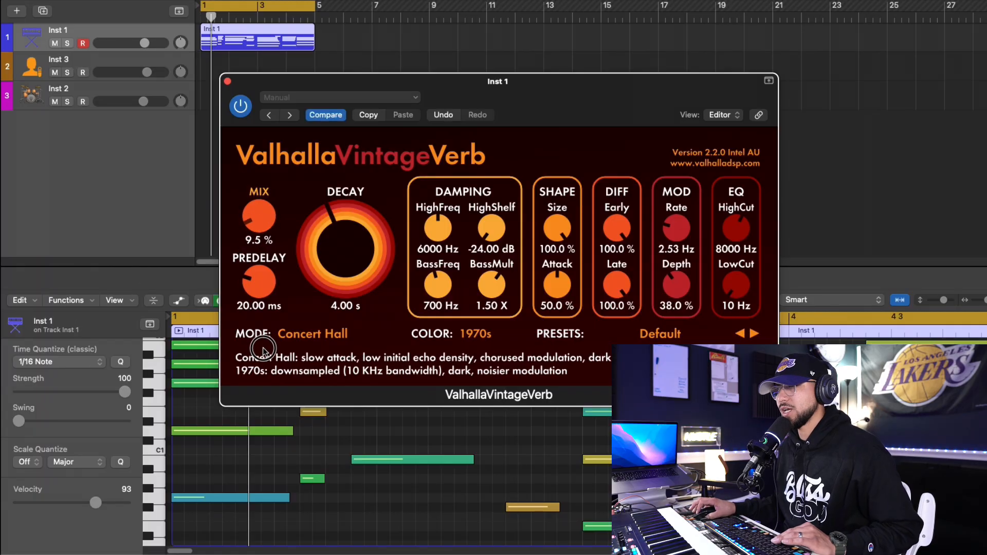
{"action": "key", "text": "space"}
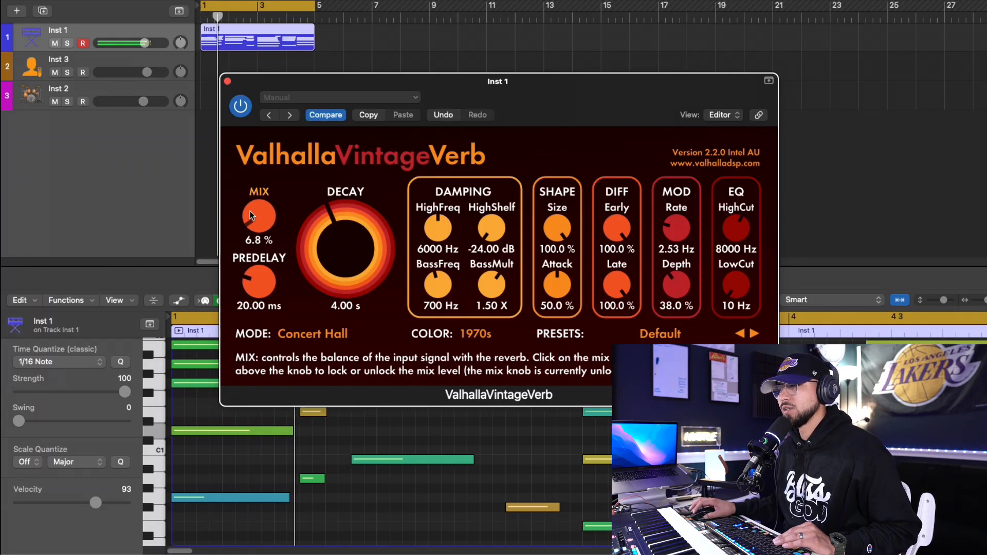
{"action": "left_click_drag", "start_coordinate": [251, 215], "coordinate": [252, 216]}
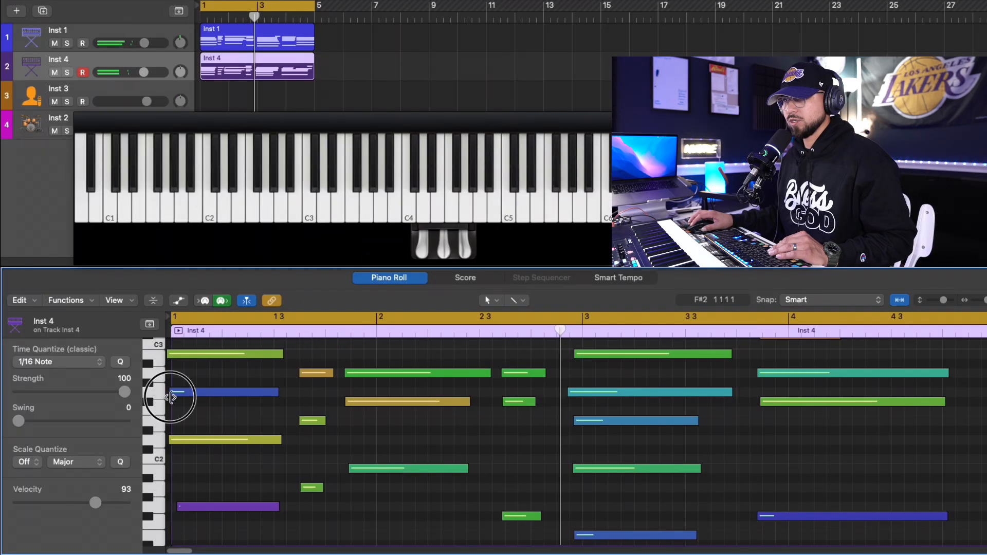
- Align the off-grid notes of the first chord in the Inst 4 region to 1 1 1 1 and play the loop
{"action": "left_click", "coordinate": [172, 397]}
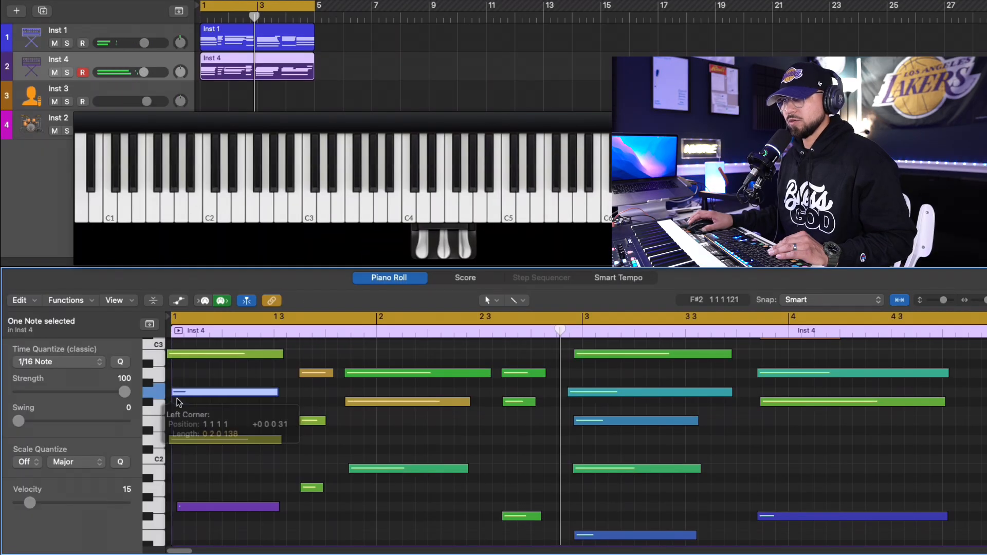
{"action": "scroll", "coordinate": [179, 401], "scroll_direction": "up", "scroll_amount": 3}
{"action": "left_click_drag", "start_coordinate": [174, 389], "coordinate": [173, 416]}
{"action": "scroll", "coordinate": [174, 389], "scroll_direction": "up", "scroll_amount": 3}
{"action": "scroll", "coordinate": [195, 434], "scroll_direction": "down", "scroll_amount": 5}
{"action": "key", "text": "space"}
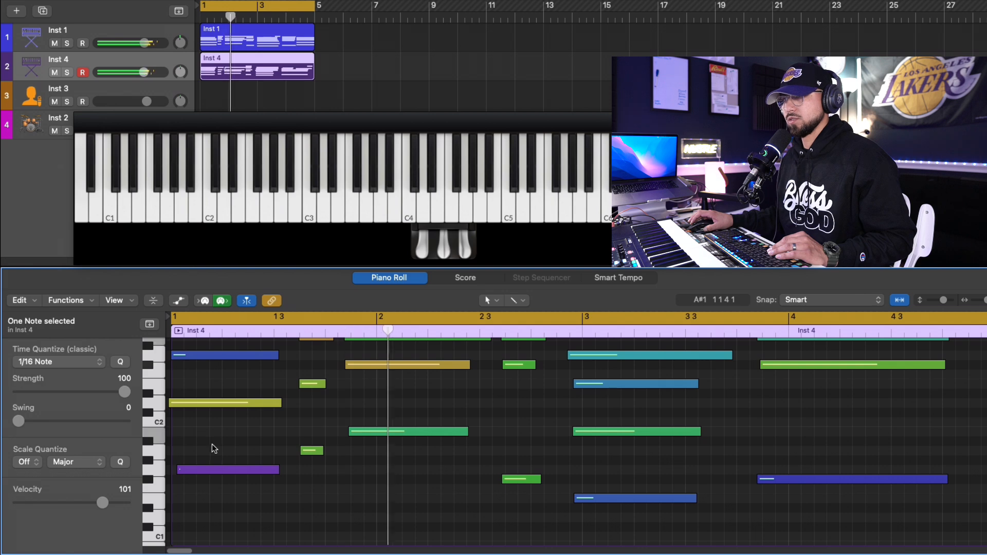
- Adjust the start of the D3 note before beat 3 of bar 4 in the Inst 4 region
{"action": "scroll", "coordinate": [368, 453], "scroll_direction": "up", "scroll_amount": 2}
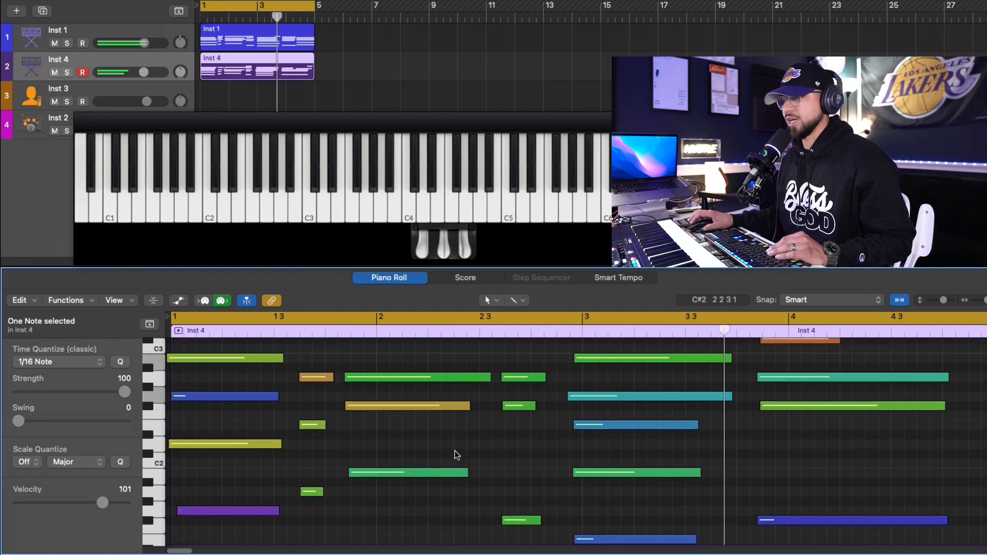
{"action": "scroll", "coordinate": [966, 453], "scroll_direction": "up", "scroll_amount": 5}
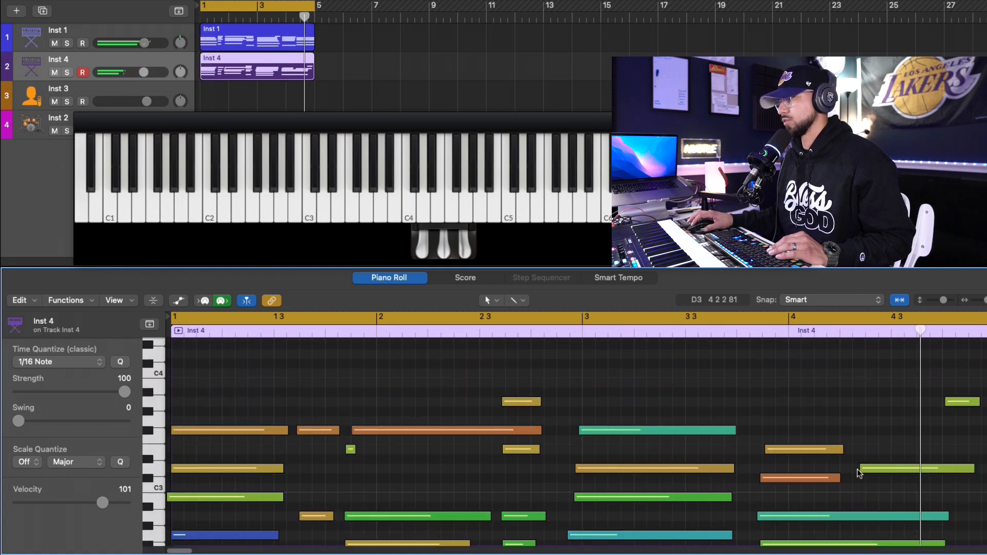
{"action": "left_click_drag", "start_coordinate": [859, 472], "coordinate": [866, 470]}
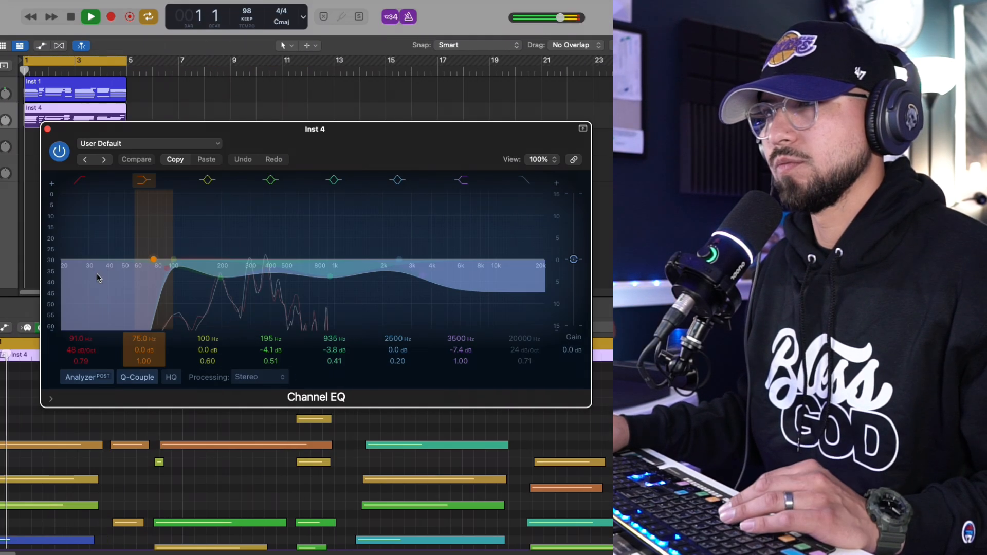
- Dial in RC-20 Retro Color on Inst 4, adjusting the noise and distort amounts and setting the wobble to about 9 %
{"action": "left_click", "coordinate": [132, 276]}
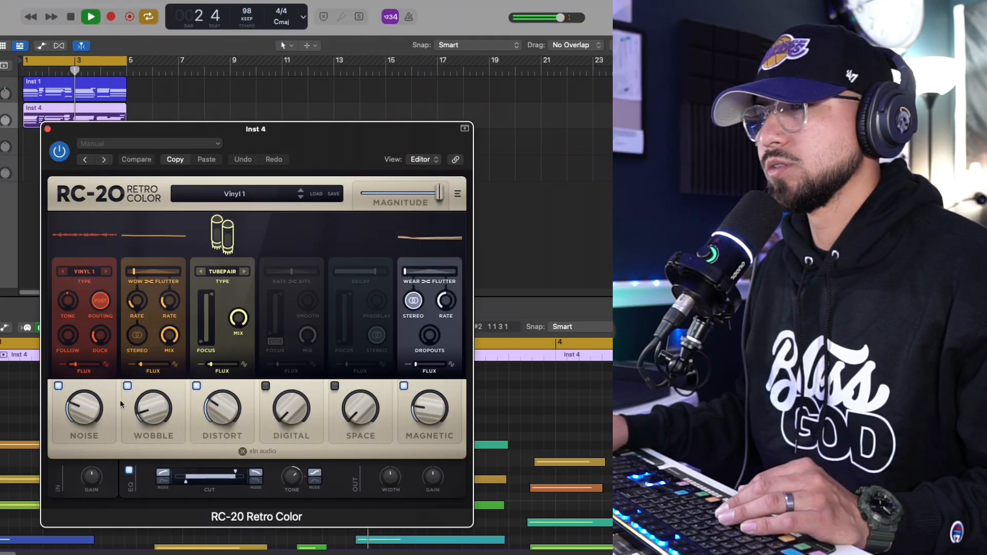
{"action": "left_click_drag", "start_coordinate": [78, 428], "coordinate": [78, 432]}
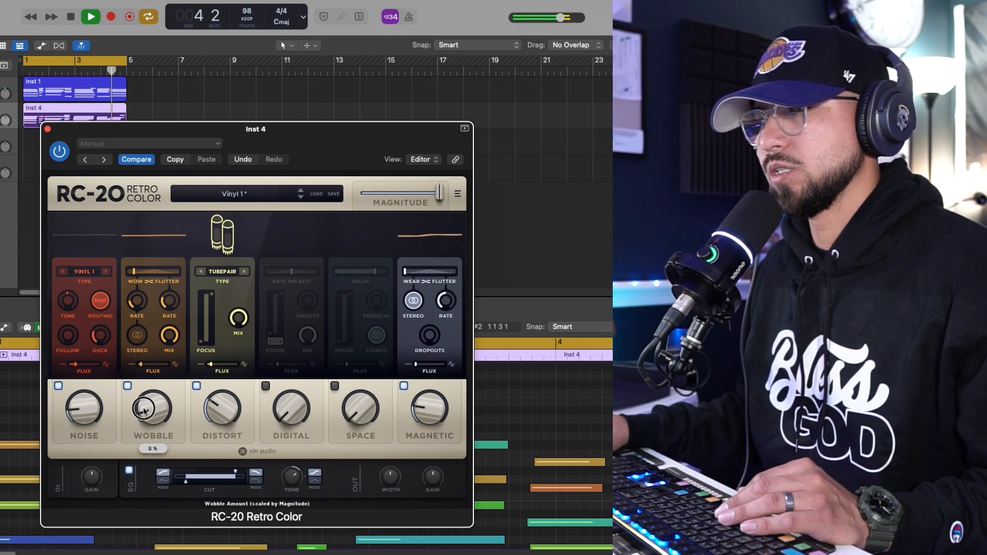
{"action": "left_click", "coordinate": [205, 419]}
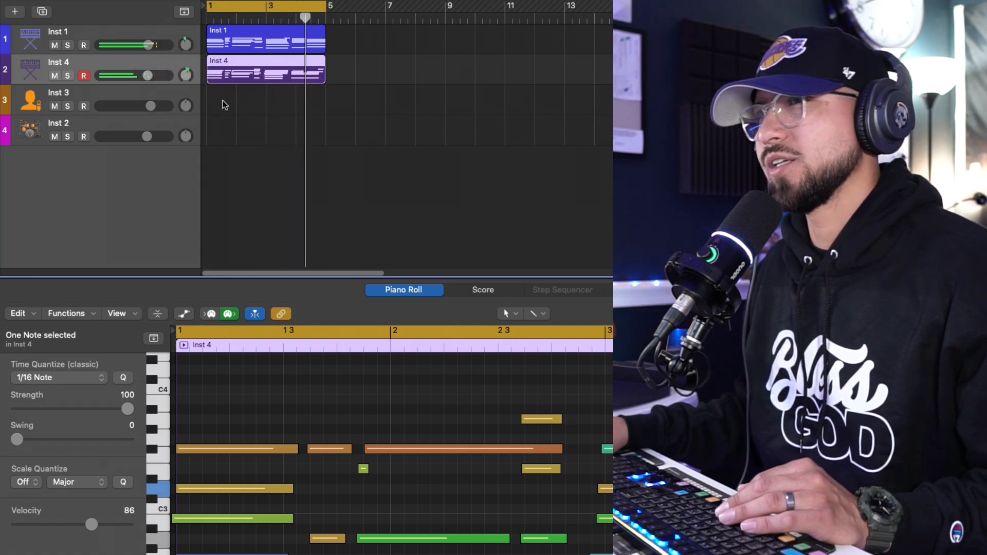
- Lower the low-cut frequency of Inst 4's Channel EQ to about 53 Hz and close the plug-in
{"action": "key", "text": "i"}
{"action": "left_click", "coordinate": [51, 264]}
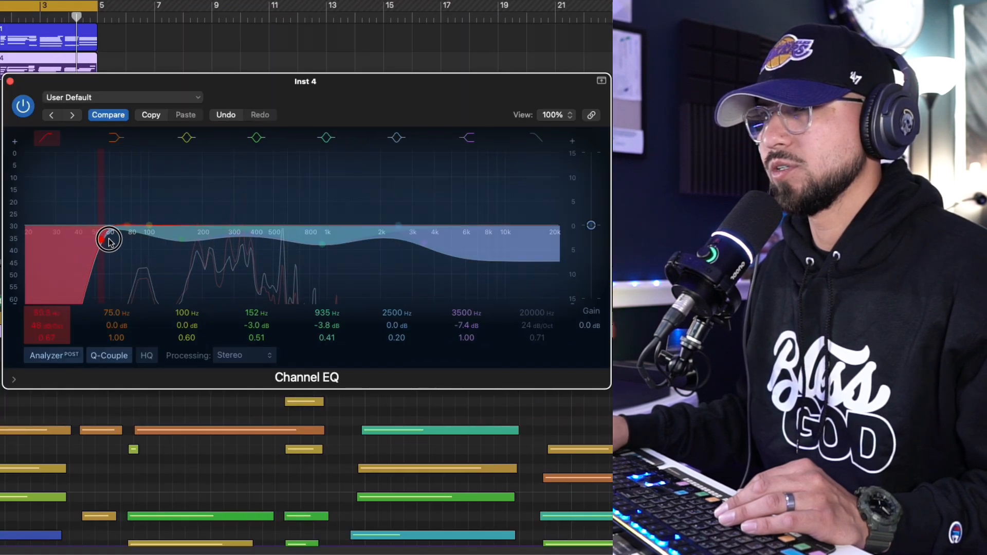
{"action": "key", "text": "super+w"}
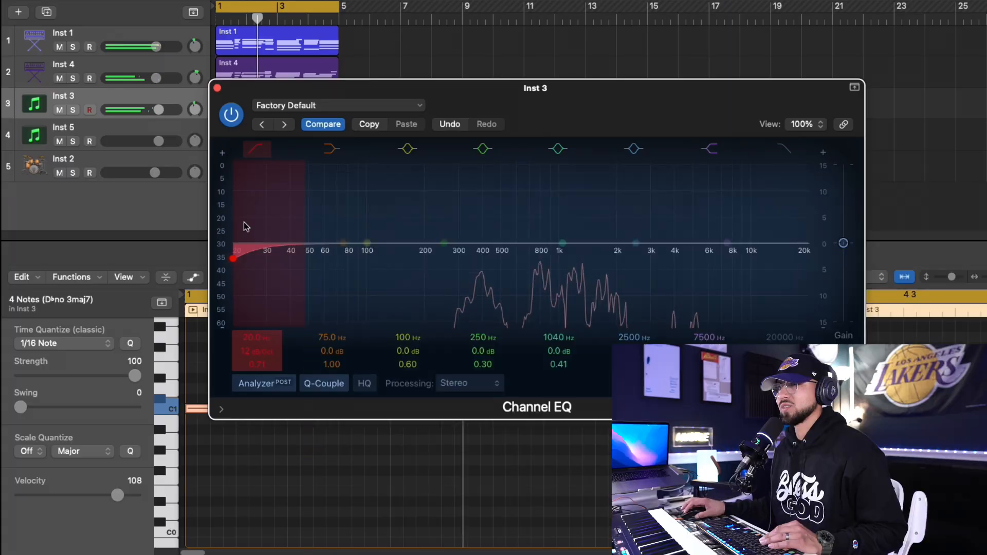
- Narrow Inst 3's frequency range in Channel EQ by bringing the low cut up and the high cut down
{"action": "left_click_drag", "start_coordinate": [246, 227], "coordinate": [463, 271]}
{"action": "left_click_drag", "start_coordinate": [730, 250], "coordinate": [652, 271]}
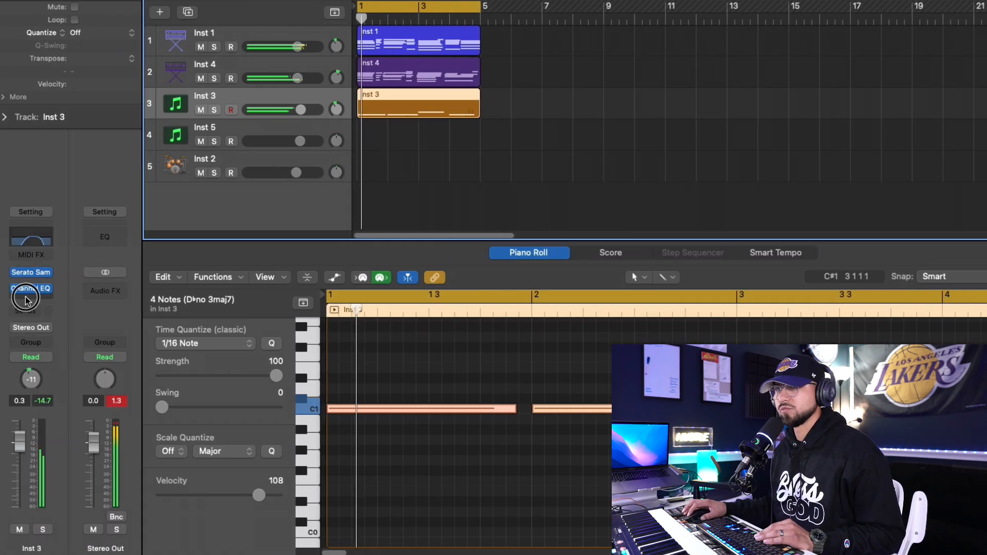
- Add ValhallaVintageVerb to Inst 3 and set its mix to about 31 %
{"action": "left_click", "coordinate": [31, 296]}
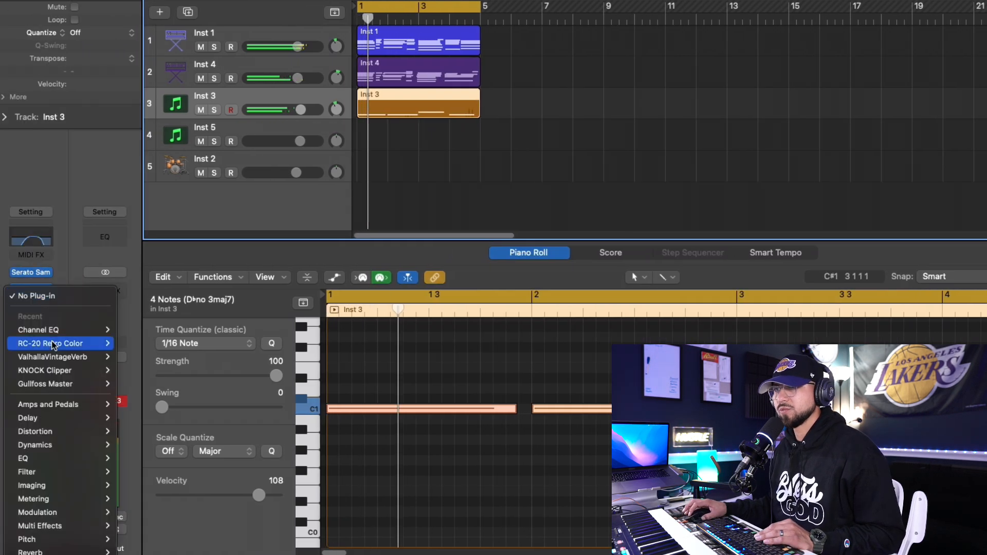
{"action": "mouse_move", "coordinate": [71, 360]}
{"action": "left_click", "coordinate": [131, 357]}
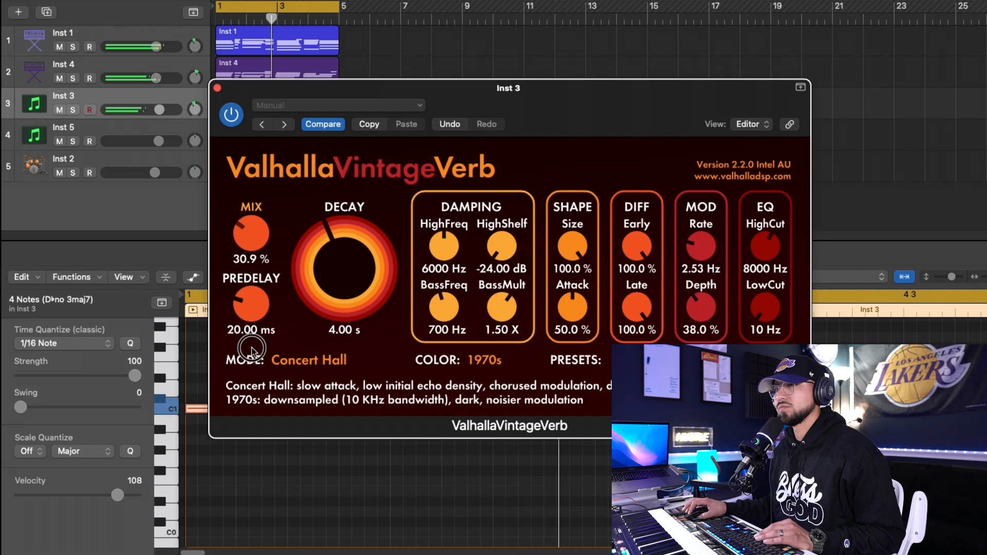
{"action": "left_click_drag", "start_coordinate": [251, 234], "coordinate": [251, 226]}
{"action": "left_click_drag", "start_coordinate": [251, 226], "coordinate": [250, 222]}
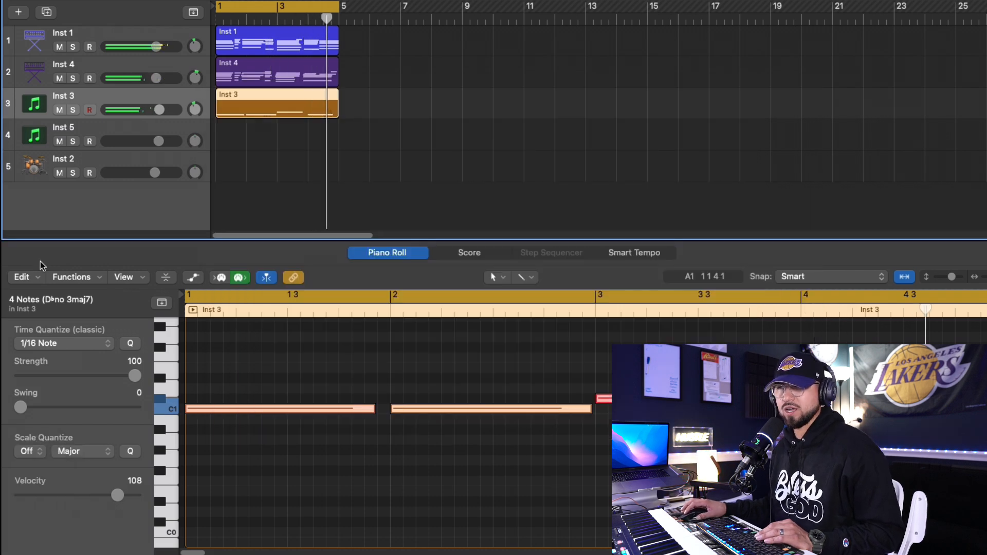
- Add the Echo delay effect to Inst 3 and set its wet level to about 29 %
{"action": "left_click", "coordinate": [31, 297]}
{"action": "mouse_move", "coordinate": [52, 417]}
{"action": "mouse_move", "coordinate": [135, 432]}
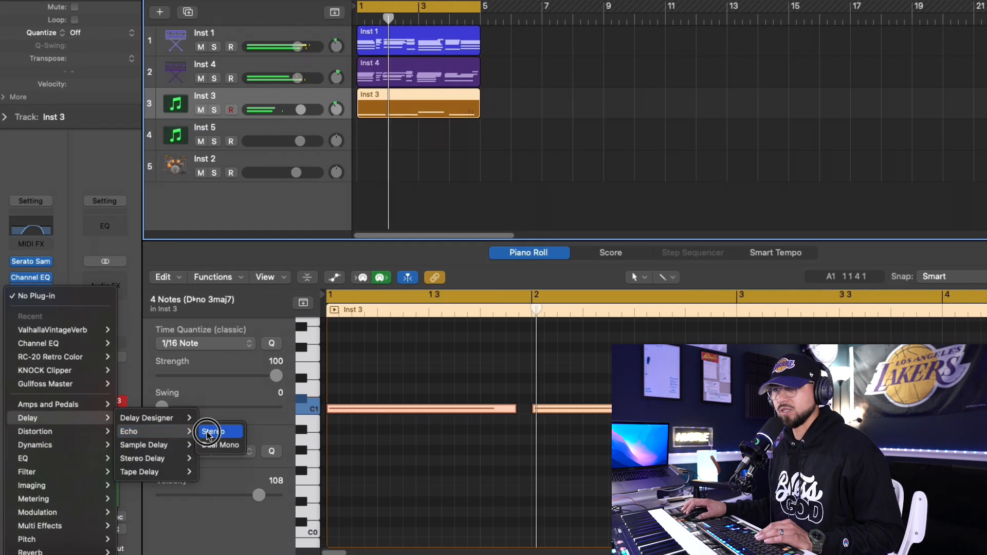
{"action": "left_click", "coordinate": [210, 433]}
{"action": "left_click_drag", "start_coordinate": [430, 234], "coordinate": [430, 241]}
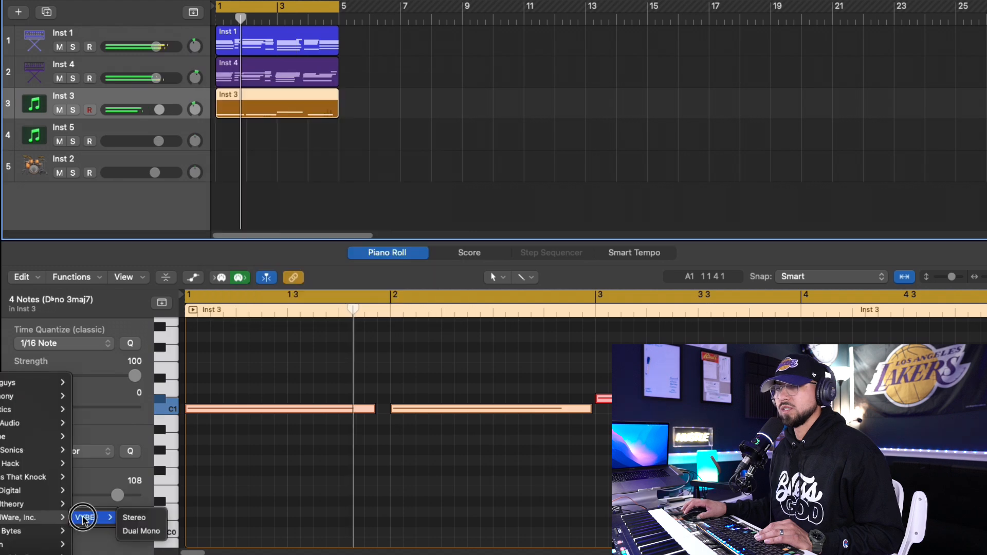
- Add the VYBE effect to Inst 3 with a 1/2 Bar loop, adjust its LP-Filter and Lo-fi, and leave the HP-Filter at minimum
{"action": "left_click", "coordinate": [85, 518]}
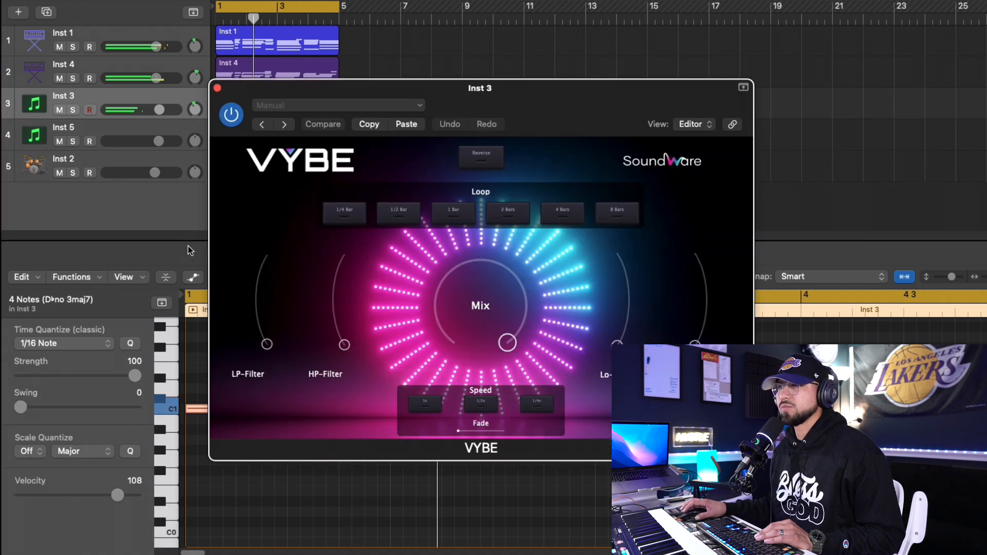
{"action": "left_click_drag", "start_coordinate": [537, 94], "coordinate": [580, 56]}
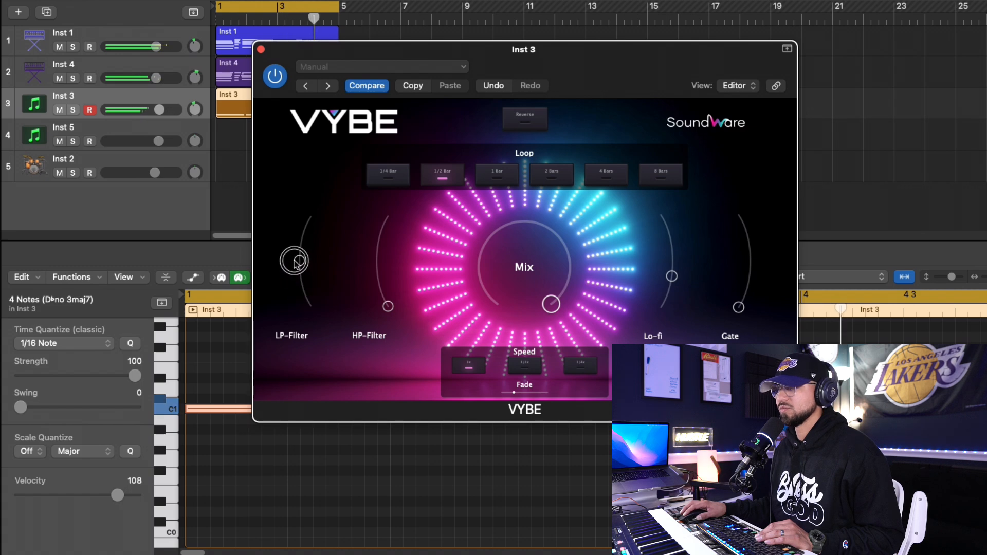
{"action": "mouse_move", "coordinate": [299, 249]}
{"action": "left_mouse_down"}
{"action": "mouse_move", "coordinate": [298, 232]}
{"action": "mouse_move", "coordinate": [301, 249]}
{"action": "left_mouse_up"}
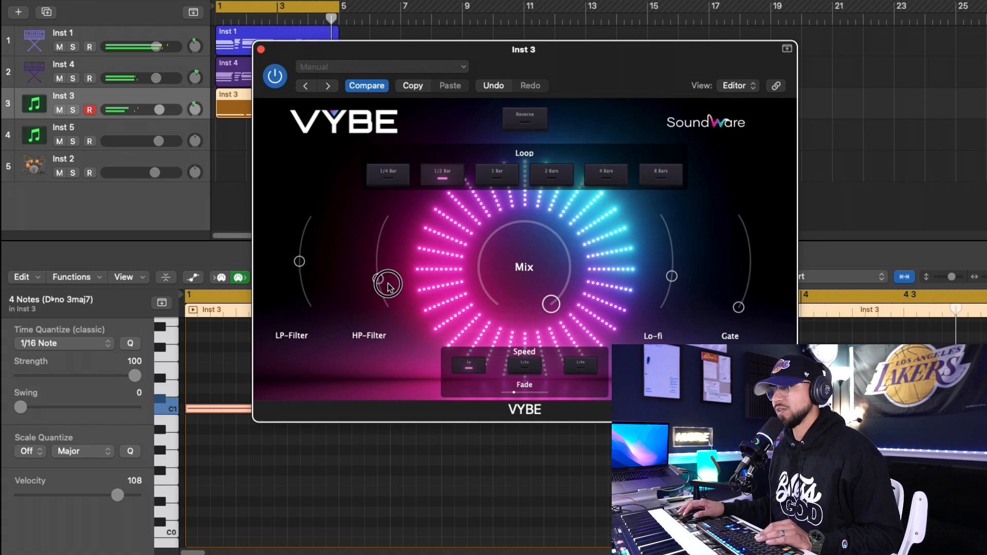
{"action": "left_click_drag", "start_coordinate": [389, 304], "coordinate": [388, 308]}
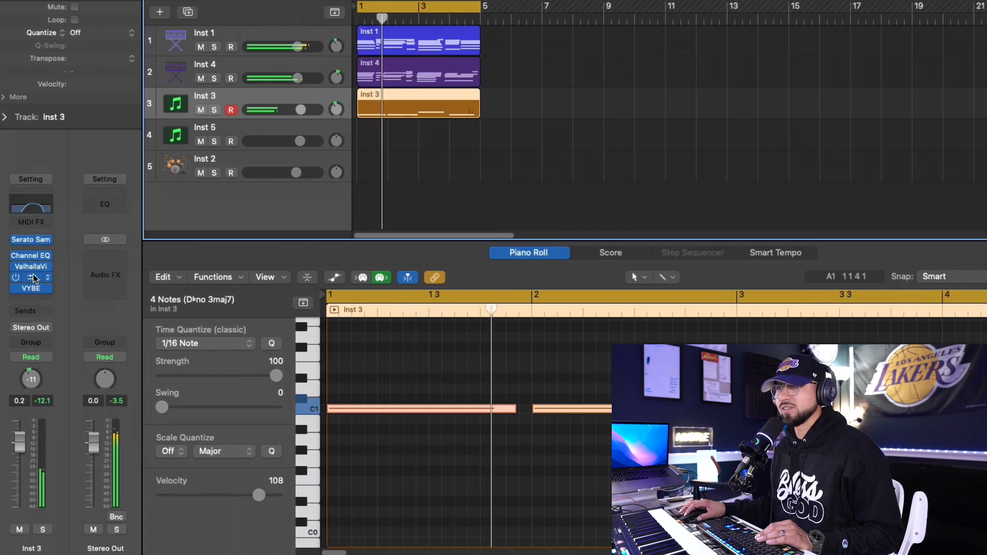
- Reopen the Echo plug-in on Inst 3 and fine-tune the track's effect amount
{"action": "left_click", "coordinate": [34, 279]}
{"action": "left_click_drag", "start_coordinate": [255, 231], "coordinate": [255, 226]}
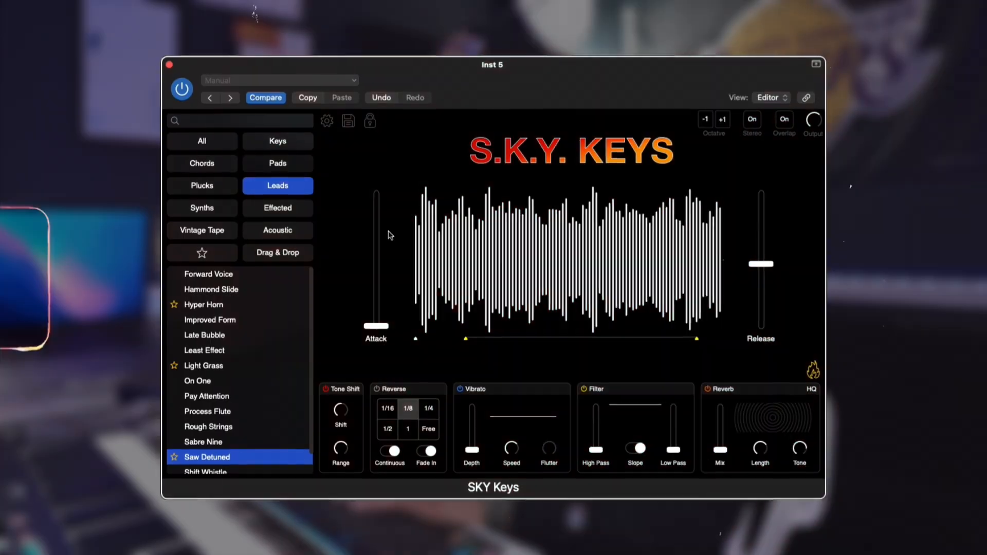
{"action": "scroll", "coordinate": [203, 444], "scroll_direction": "down", "scroll_amount": 1}
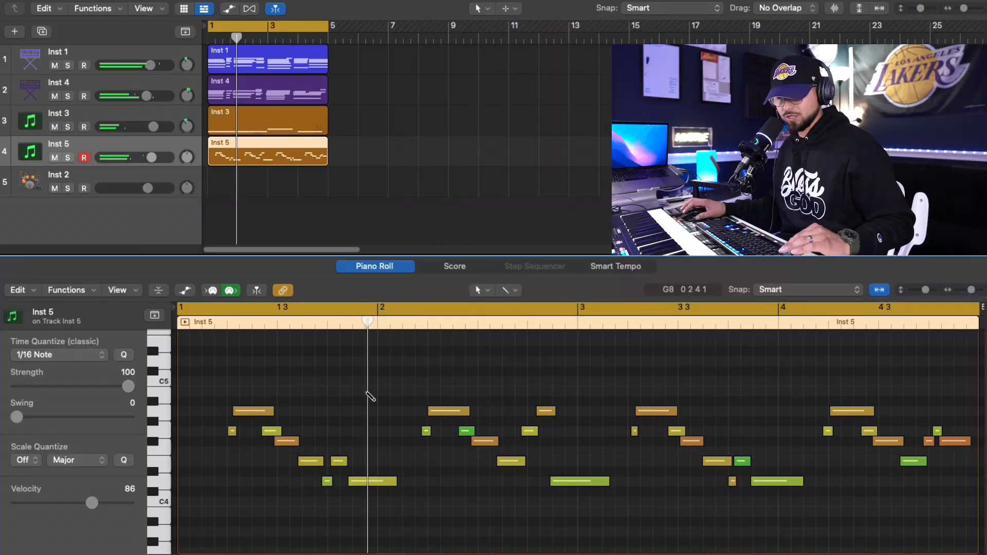
- Try to quantize all notes of the Inst 5 region to 1/16 Note and play the result back
{"action": "key", "text": "super+a"}
{"action": "key", "text": "q"}
{"action": "left_click", "coordinate": [350, 393]}
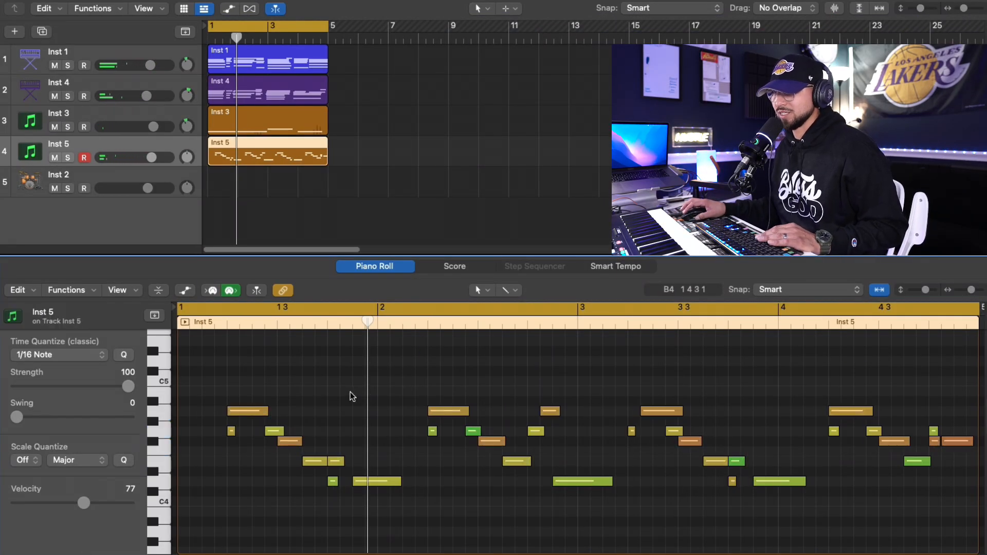
{"action": "key", "text": "space"}
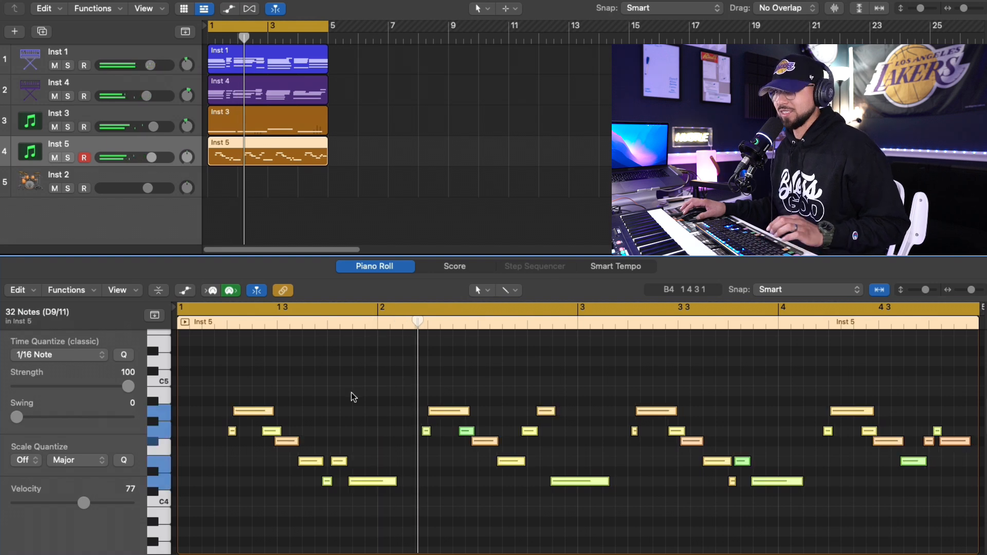
- Trim the start of the last F#4 note on Inst 5 and nudge the short G4 notes in bars 2 and 4 slightly
{"action": "left_click", "coordinate": [298, 212]}
{"action": "left_click", "coordinate": [287, 156]}
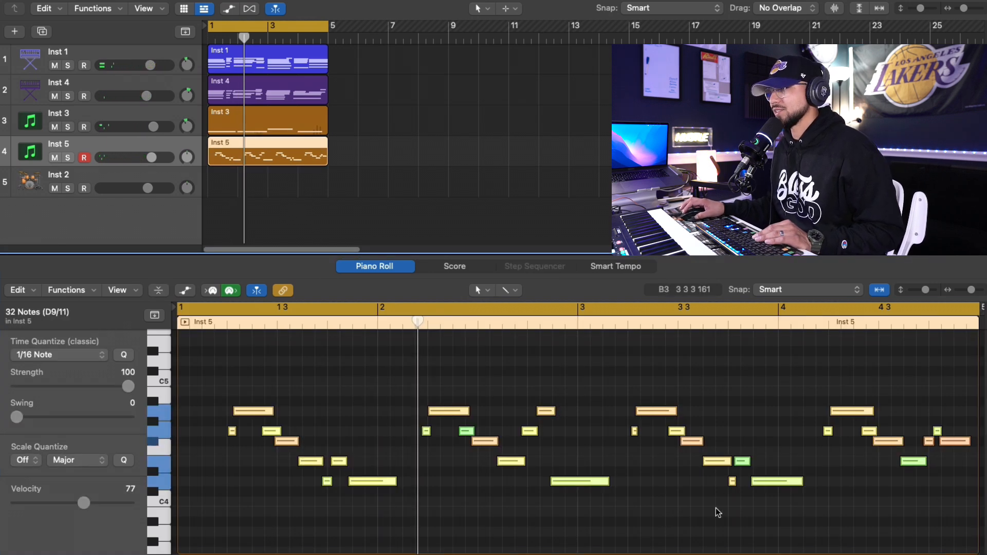
{"action": "left_click", "coordinate": [951, 460]}
{"action": "left_click_drag", "start_coordinate": [942, 441], "coordinate": [944, 442]}
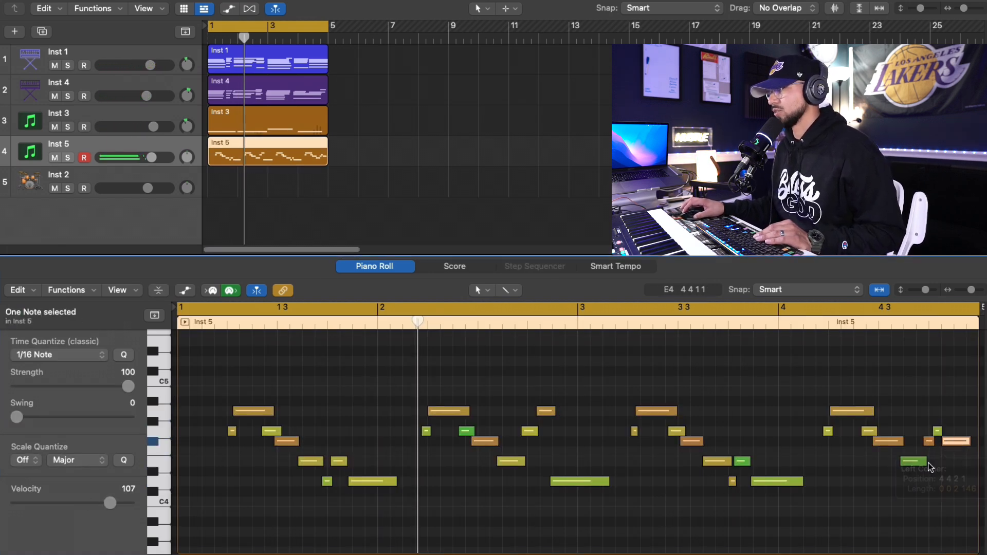
{"action": "left_click", "coordinate": [929, 441]}
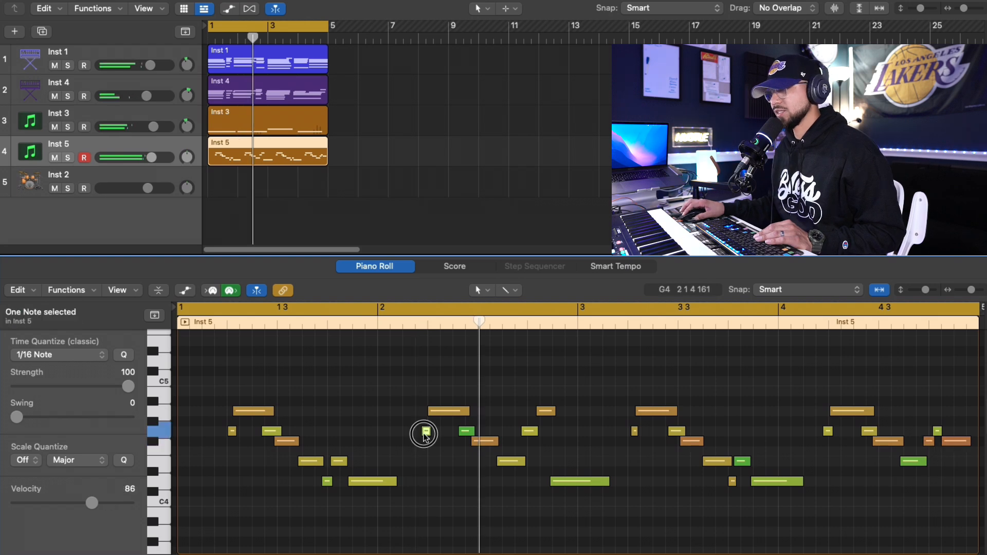
{"action": "left_click_drag", "start_coordinate": [424, 436], "coordinate": [427, 436]}
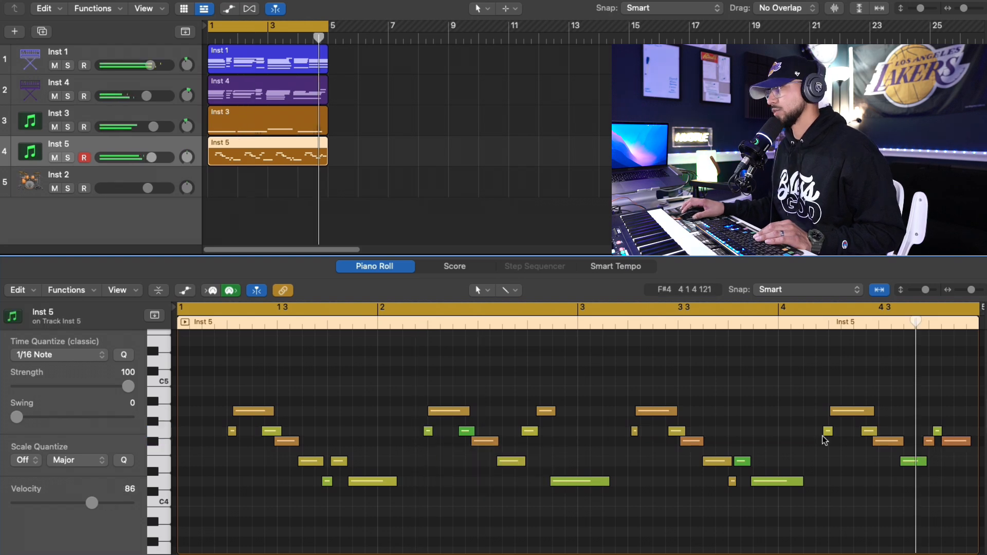
{"action": "left_click_drag", "start_coordinate": [824, 436], "coordinate": [824, 437]}
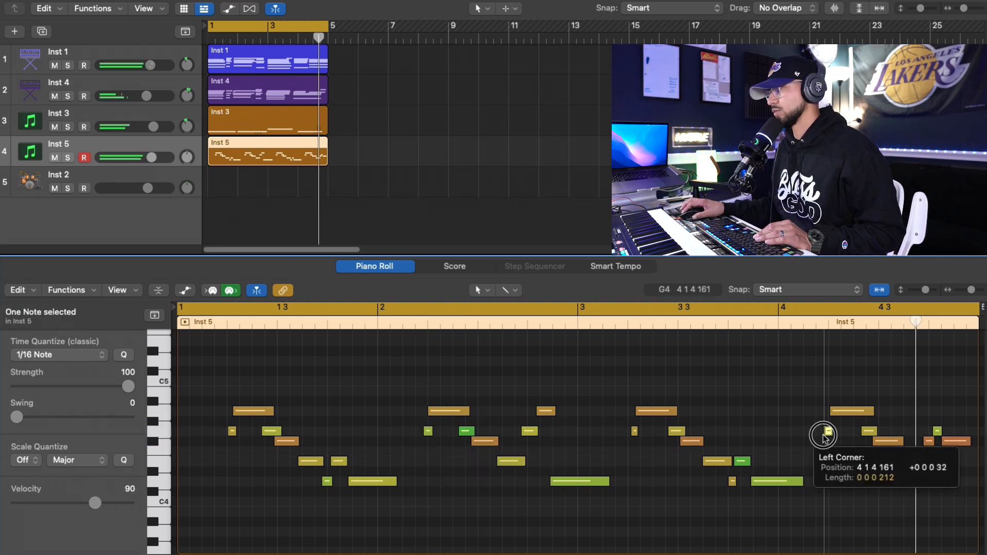
- Extend the short G4 note in bar 3 of Inst 5 so it starts slightly earlier
{"action": "left_click", "coordinate": [633, 435]}
{"action": "left_click_drag", "start_coordinate": [970, 290], "coordinate": [972, 291]}
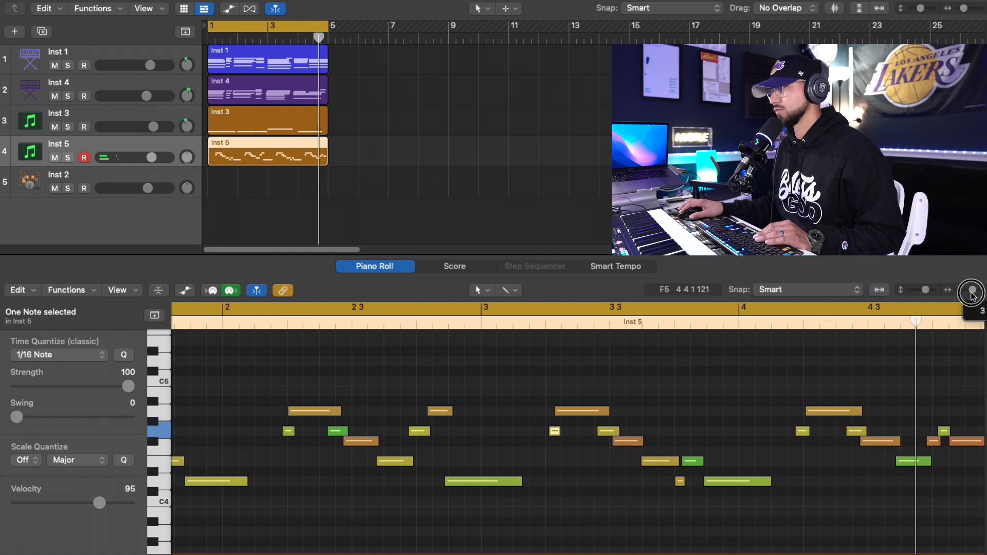
{"action": "left_click_drag", "start_coordinate": [553, 432], "coordinate": [549, 432]}
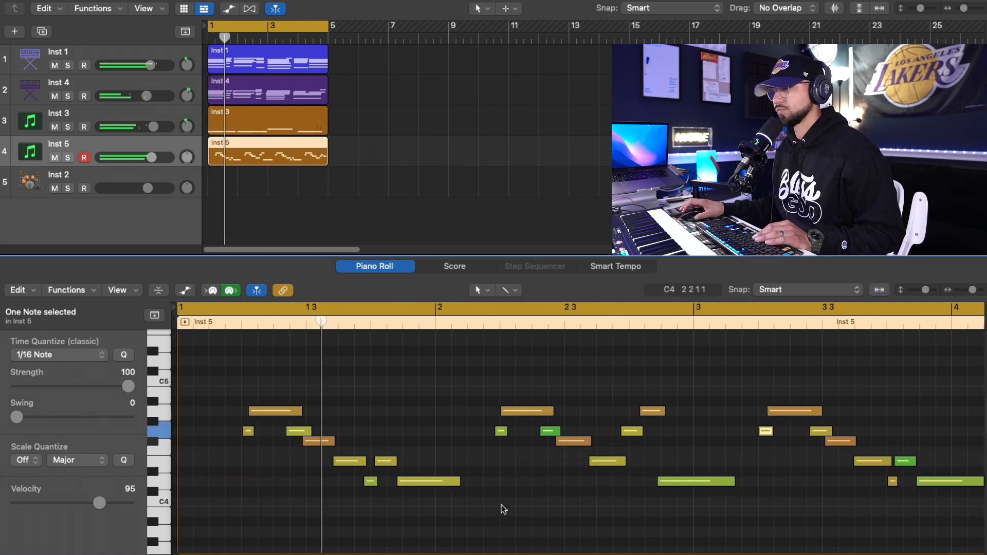
{"action": "scroll", "coordinate": [502, 508], "scroll_direction": "down", "scroll_amount": 2}
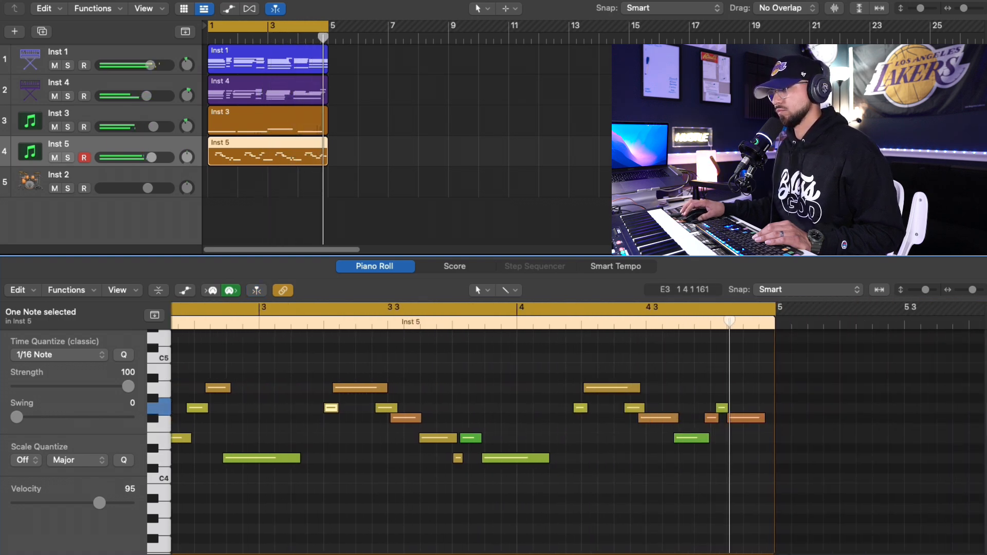
{"action": "left_click", "coordinate": [551, 408]}
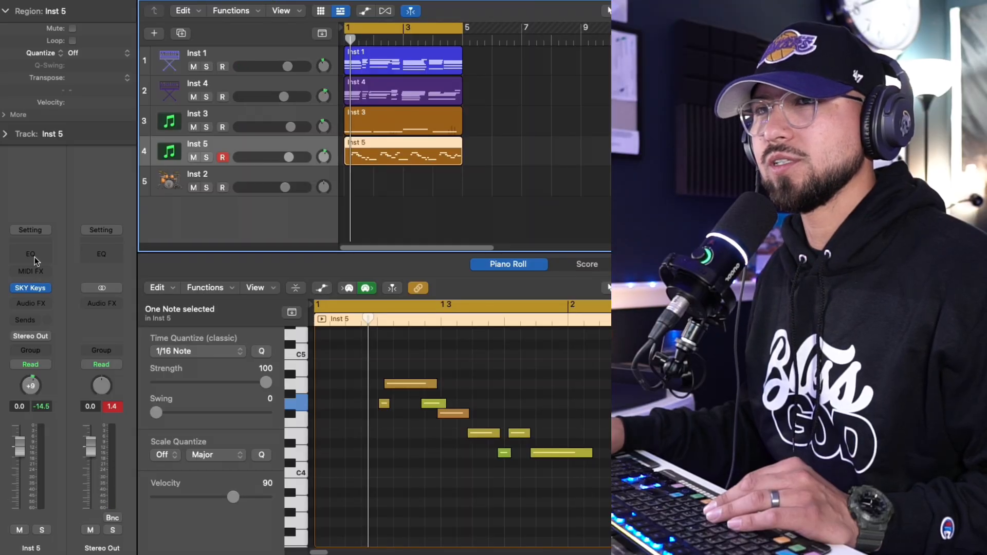
- Add Channel EQ to Inst 5 with a low cut, a high cut and a slight dip in the 2500 Hz band
{"action": "left_click", "coordinate": [35, 257]}
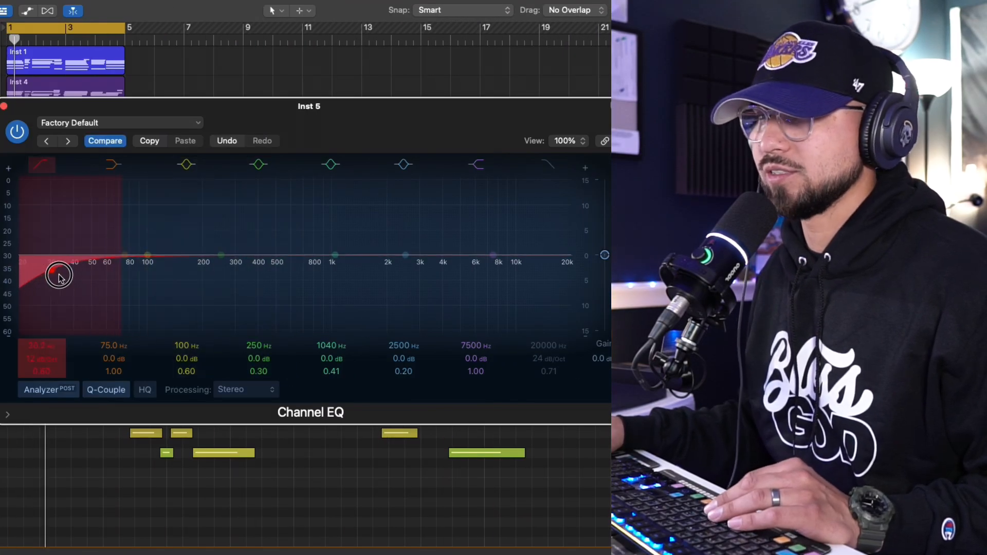
{"action": "left_click_drag", "start_coordinate": [59, 278], "coordinate": [235, 277]}
{"action": "left_click_drag", "start_coordinate": [567, 256], "coordinate": [495, 269]}
{"action": "left_click_drag", "start_coordinate": [405, 256], "coordinate": [386, 262]}
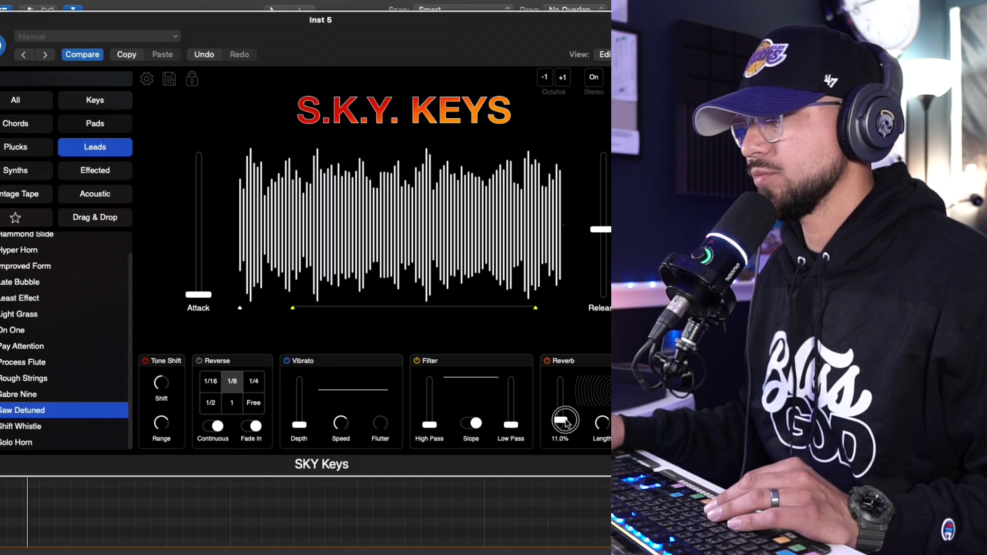
- Lower the SKY Keys reverb on Inst 5 to about 11 % and adjust its high-pass filter slightly
{"action": "left_click_drag", "start_coordinate": [567, 413], "coordinate": [567, 421]}
{"action": "left_click_drag", "start_coordinate": [437, 421], "coordinate": [437, 424]}
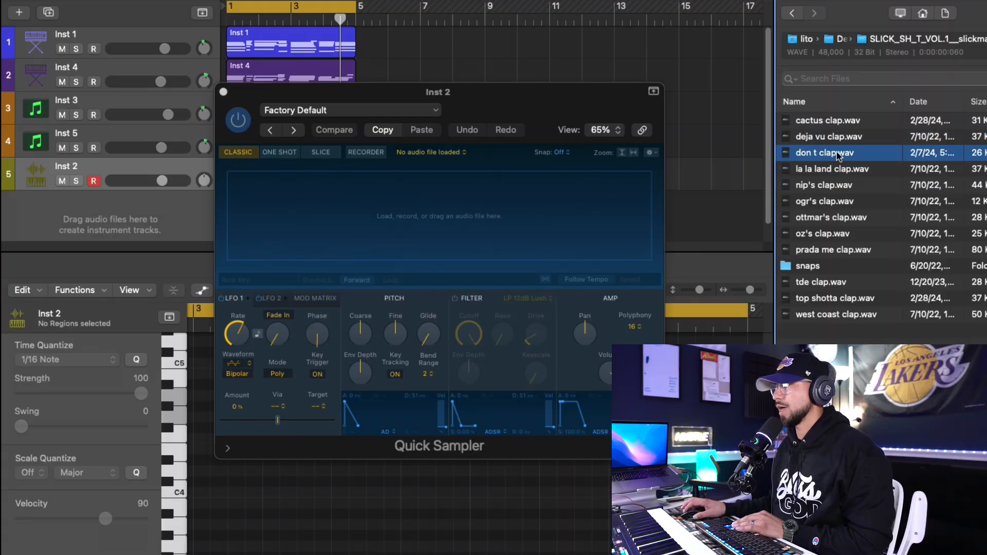
- Load don t clap.wav into Quick Sampler on Inst 2 and record a clap pattern alongside the loop
{"action": "left_click_drag", "start_coordinate": [838, 152], "coordinate": [360, 205]}
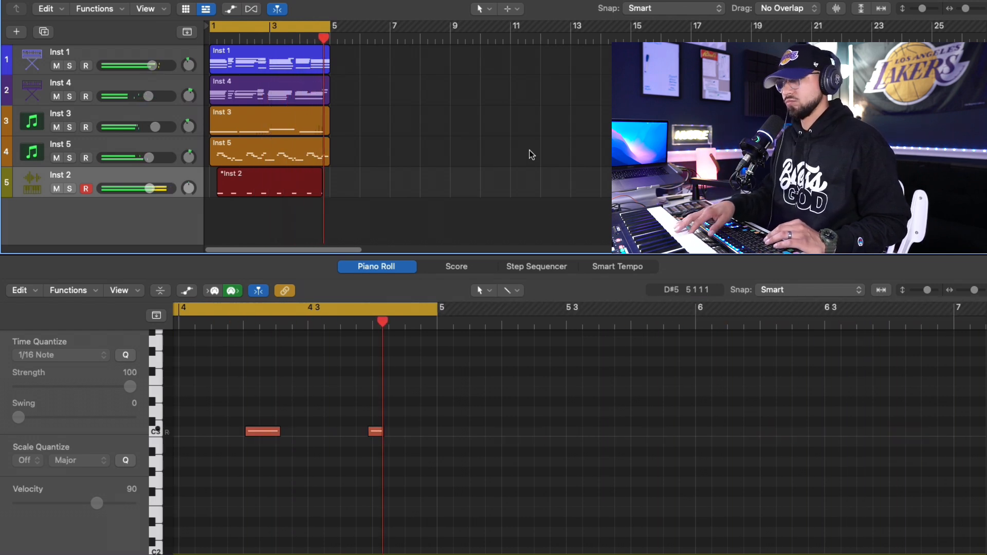
{"action": "key", "text": "space"}
- Shorten the Inst 2 clap region to two bars and quantize its notes to 1/16 Note
{"action": "left_click_drag", "start_coordinate": [328, 188], "coordinate": [268, 187]}
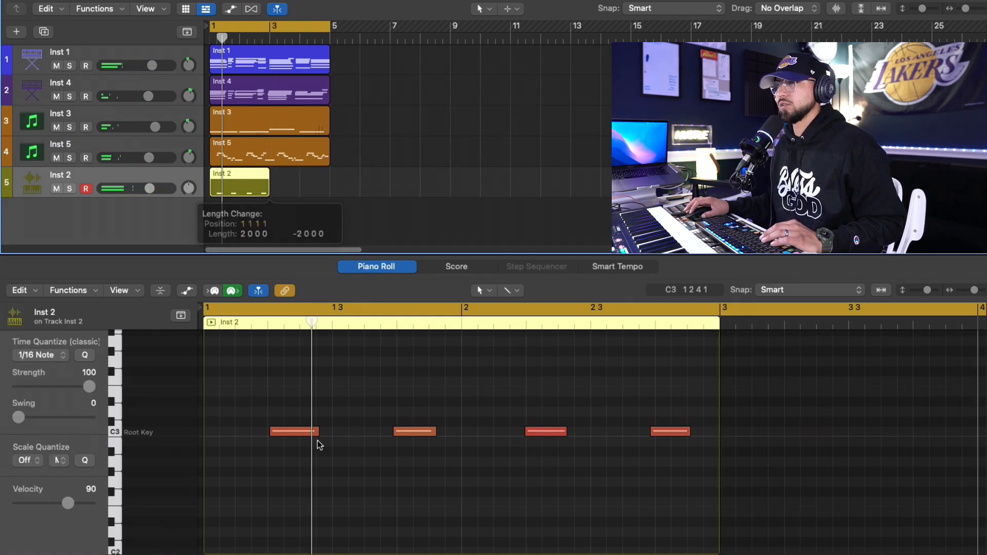
{"action": "key", "text": "super+a"}
{"action": "key", "text": "q"}
{"action": "key", "text": "space"}
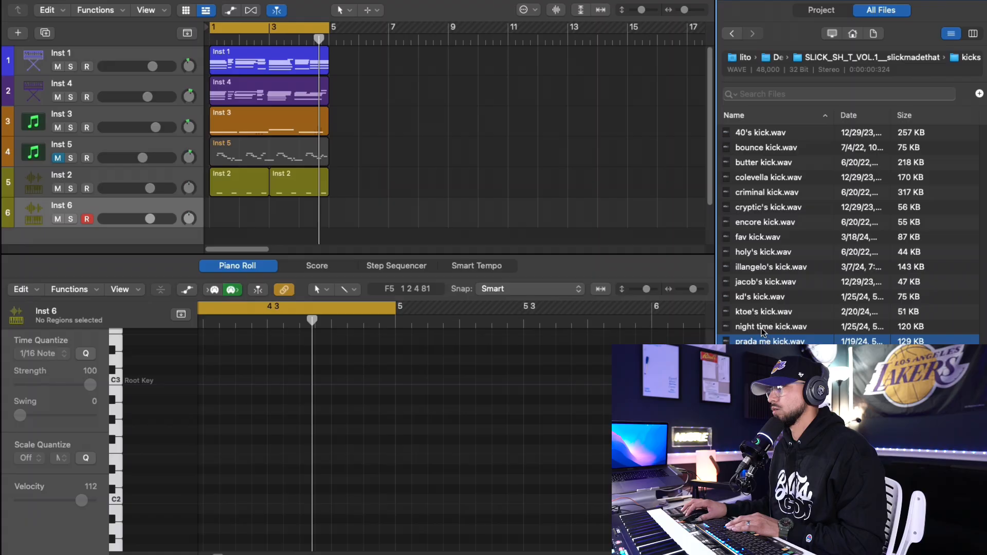
- Audition night time kick.wav and load it onto the Inst 6 sampler track
{"action": "left_click", "coordinate": [763, 328]}
{"action": "left_click_drag", "start_coordinate": [762, 328], "coordinate": [123, 217]}
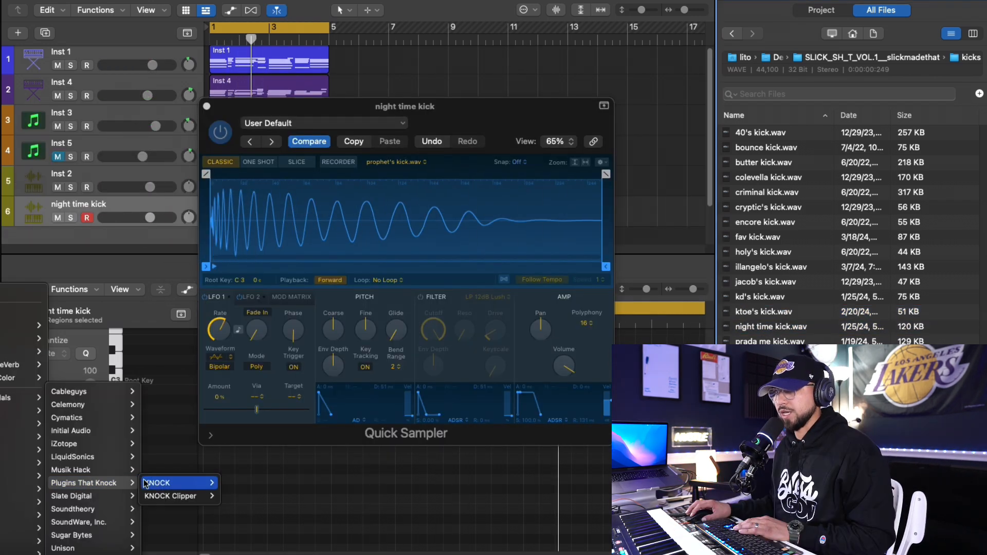
- Add KNOCK Clipper to Stereo Out and set its clip amount to about 4.5
{"action": "left_click", "coordinate": [225, 496]}
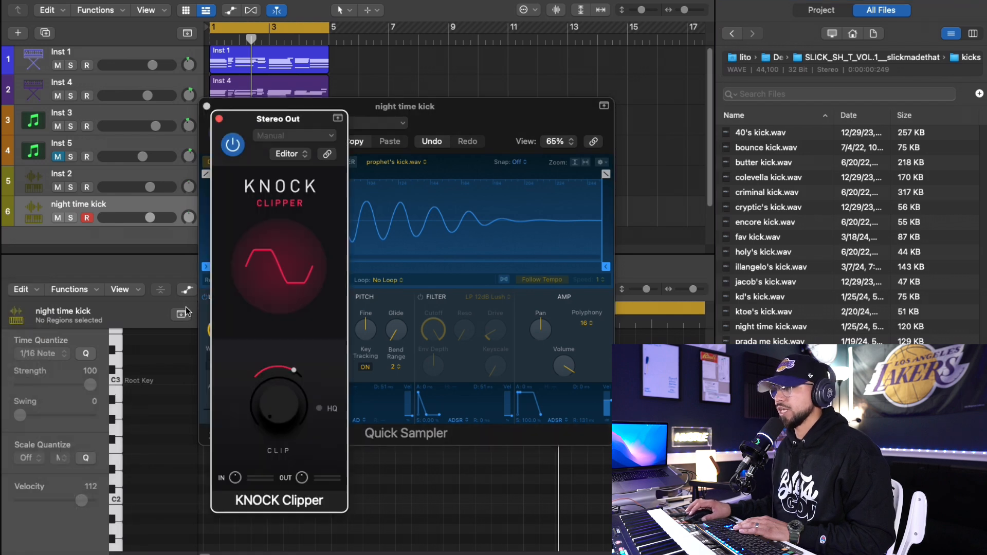
{"action": "left_click_drag", "start_coordinate": [295, 391], "coordinate": [242, 403]}
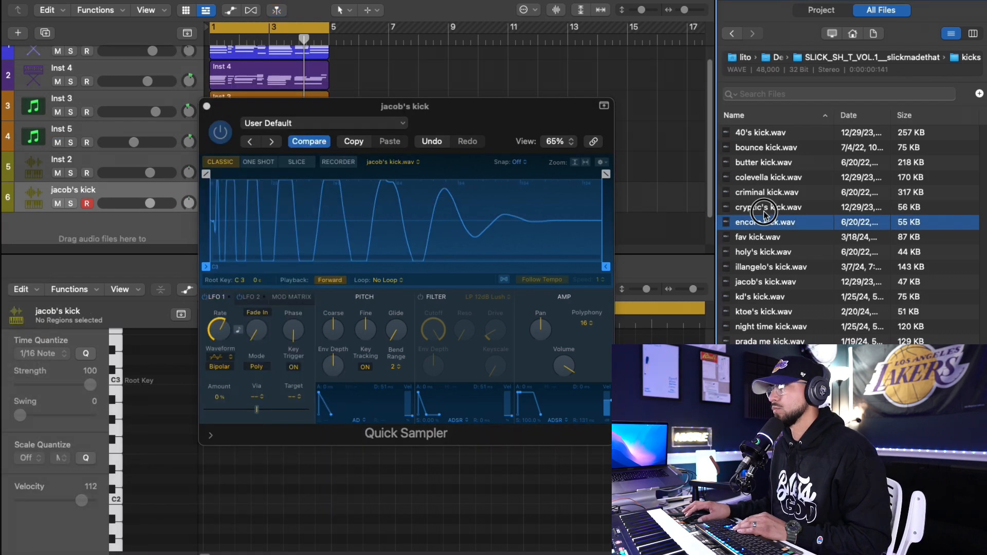
- Audition cryptic's kick.wav and record a kick pattern across the loop on the jacob's kick track
{"action": "left_click", "coordinate": [764, 208]}
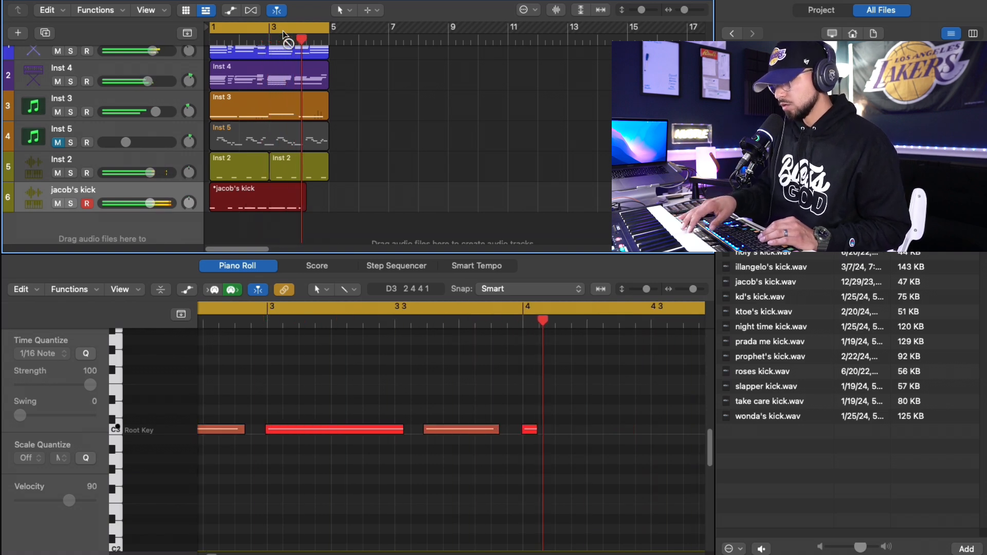
{"action": "key", "text": "space"}
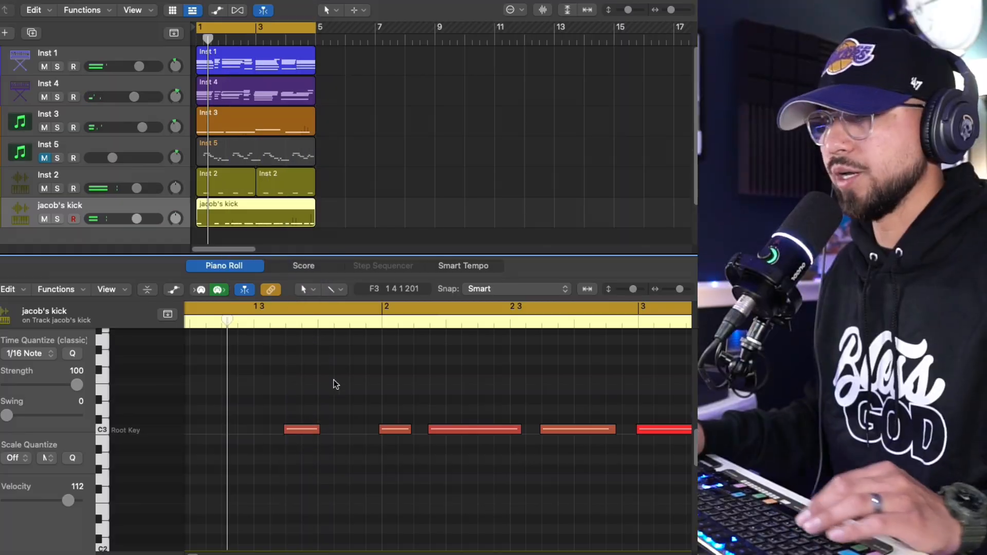
- Quantize all jacob's kick notes to 1/16 Note and set the track volume to 1.0 dB
{"action": "left_click", "coordinate": [335, 381]}
{"action": "key", "text": "space"}
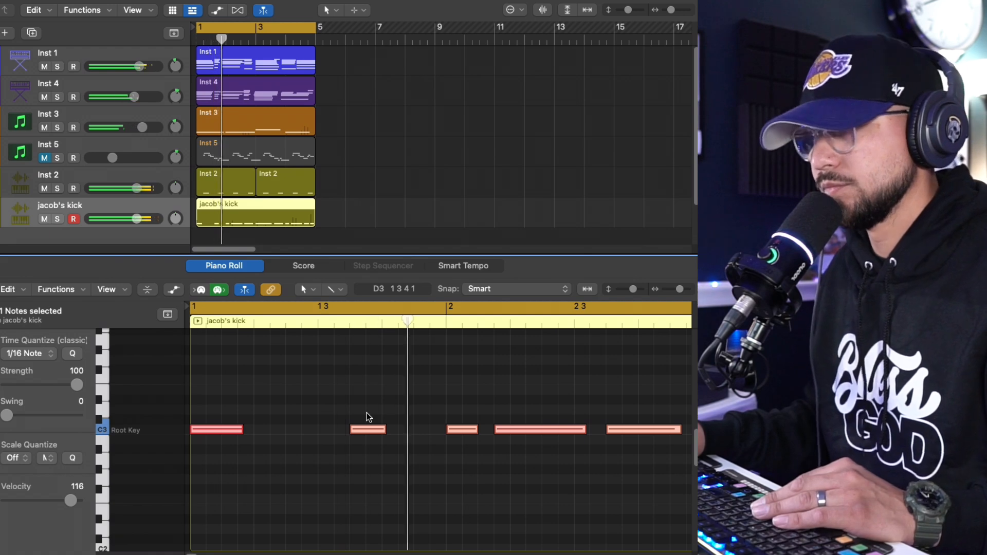
{"action": "left_click_drag", "start_coordinate": [133, 221], "coordinate": [134, 221]}
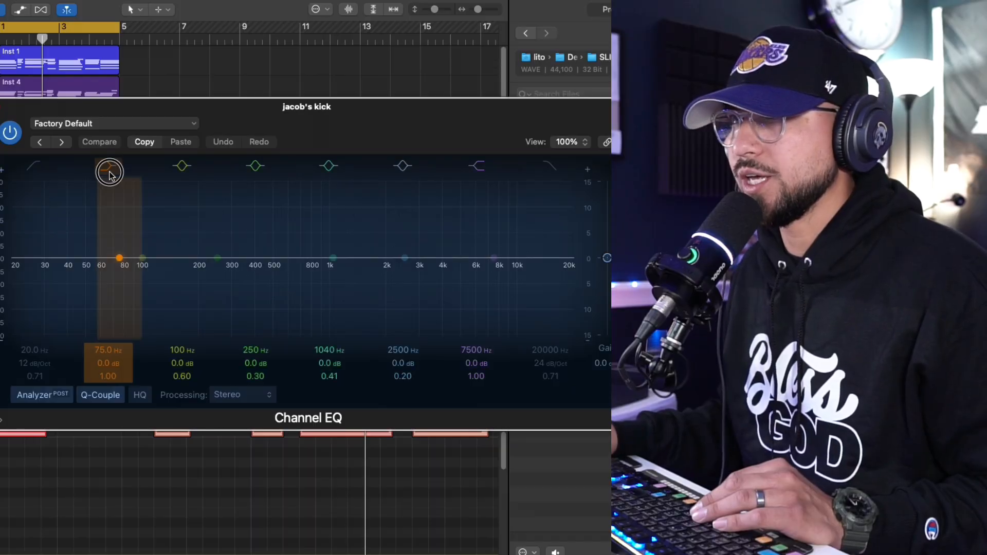
- In Channel EQ on jacob's kick, disable the low shelf and enable a low cut at 31.8 Hz with 48 dB/Oct
{"action": "left_click", "coordinate": [110, 173]}
{"action": "left_click", "coordinate": [28, 169]}
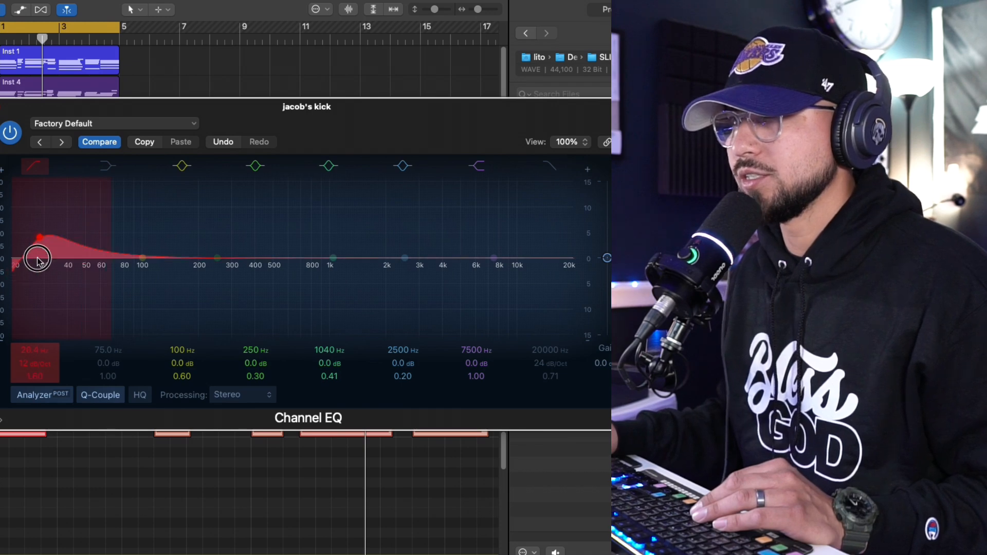
{"action": "left_click_drag", "start_coordinate": [37, 259], "coordinate": [39, 337]}
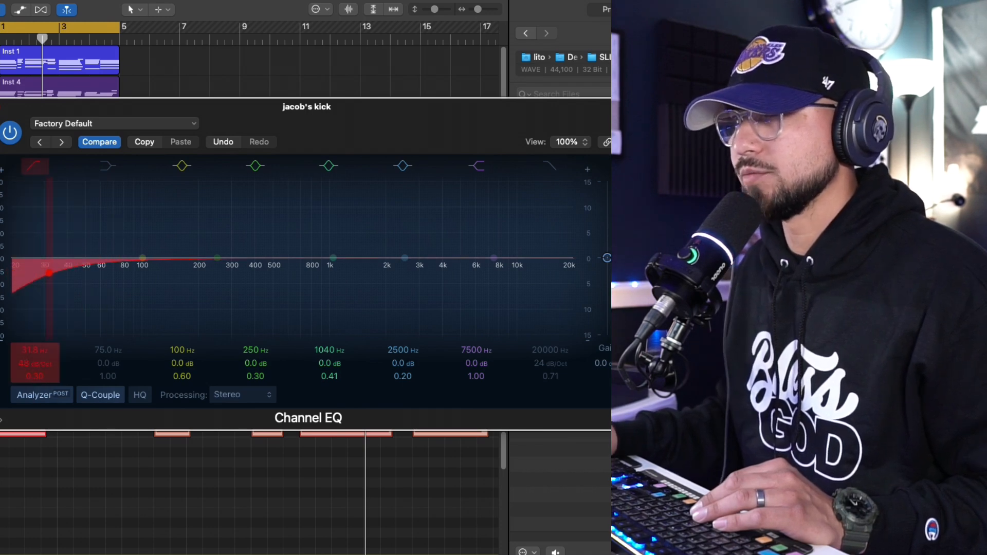
{"action": "left_click_drag", "start_coordinate": [39, 381], "coordinate": [40, 380]}
- Boost the 100 Hz bell band on jacob's kick, move it lower and set its Q to 1.40
{"action": "left_click_drag", "start_coordinate": [143, 258], "coordinate": [140, 245]}
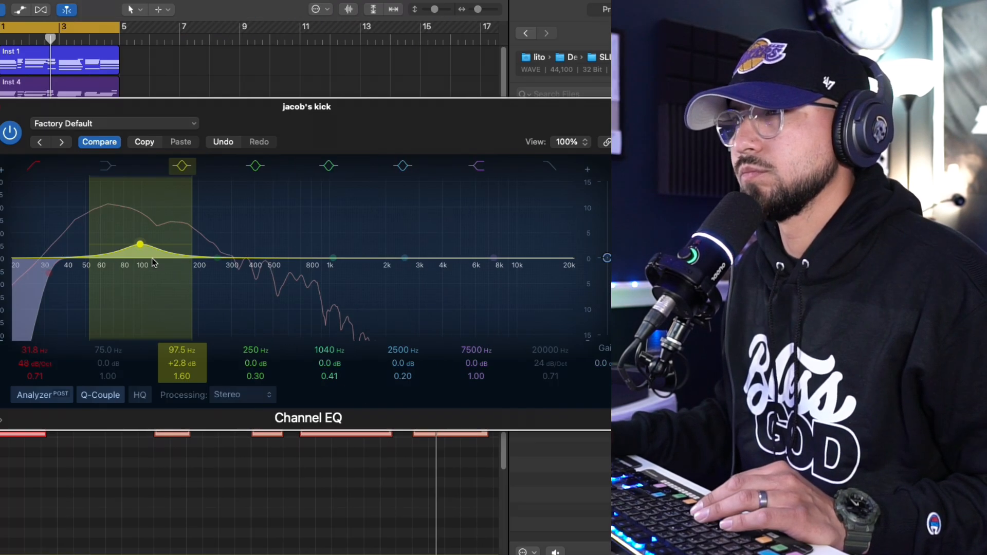
{"action": "left_click_drag", "start_coordinate": [495, 244], "coordinate": [488, 240]}
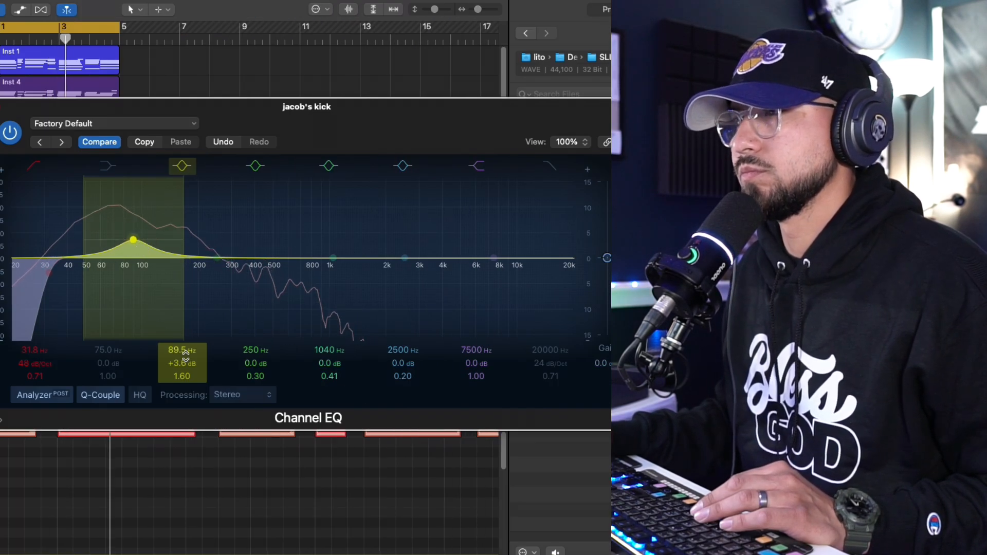
{"action": "left_click_drag", "start_coordinate": [536, 376], "coordinate": [537, 378]}
{"action": "left_click_drag", "start_coordinate": [133, 240], "coordinate": [130, 248]}
{"action": "key", "text": "super+w"}
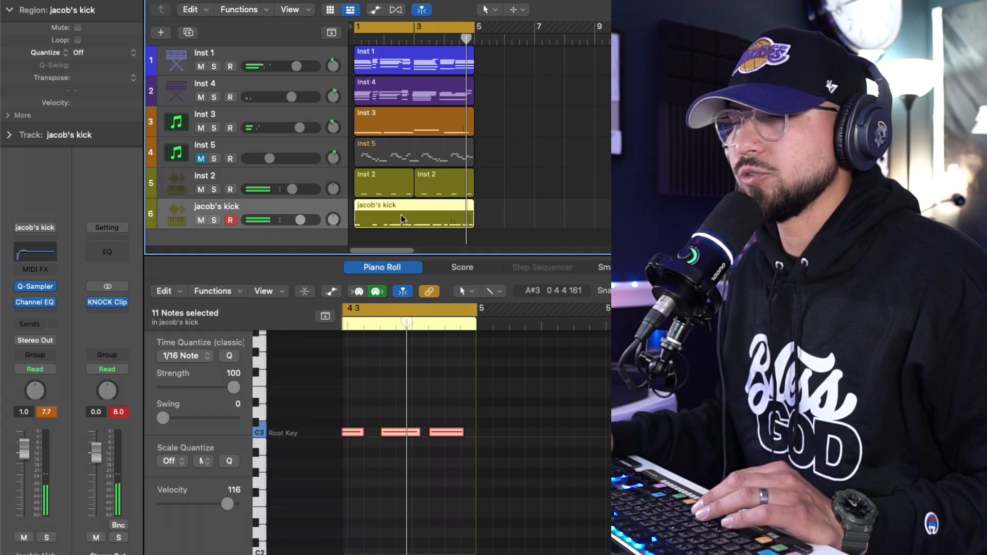
- Check KNOCK Clipper on Stereo Out and refine the jacob's kick bell boost to about 80.5 Hz, +1.7 dB and Q 1.20
{"action": "left_click", "coordinate": [126, 300]}
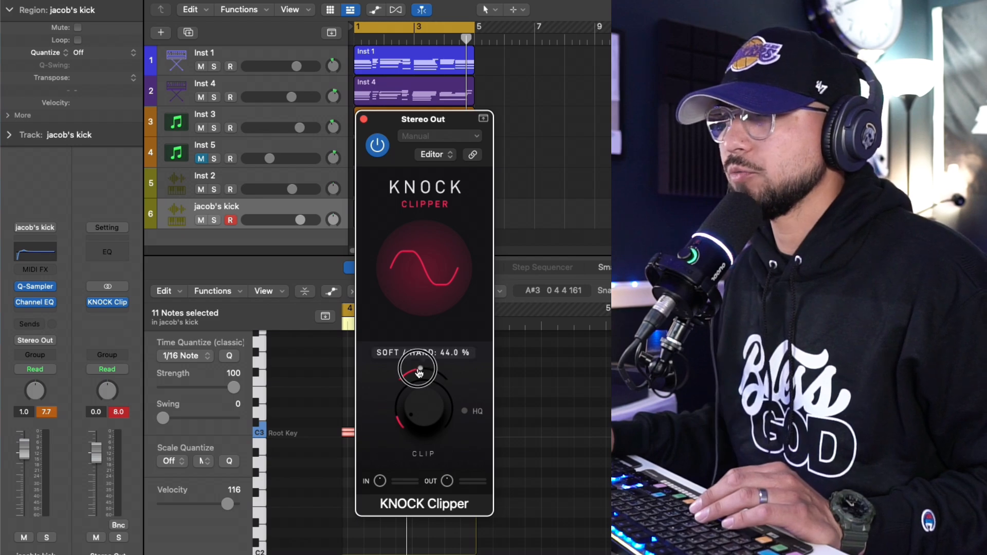
{"action": "left_click", "coordinate": [363, 119]}
{"action": "left_click", "coordinate": [41, 259]}
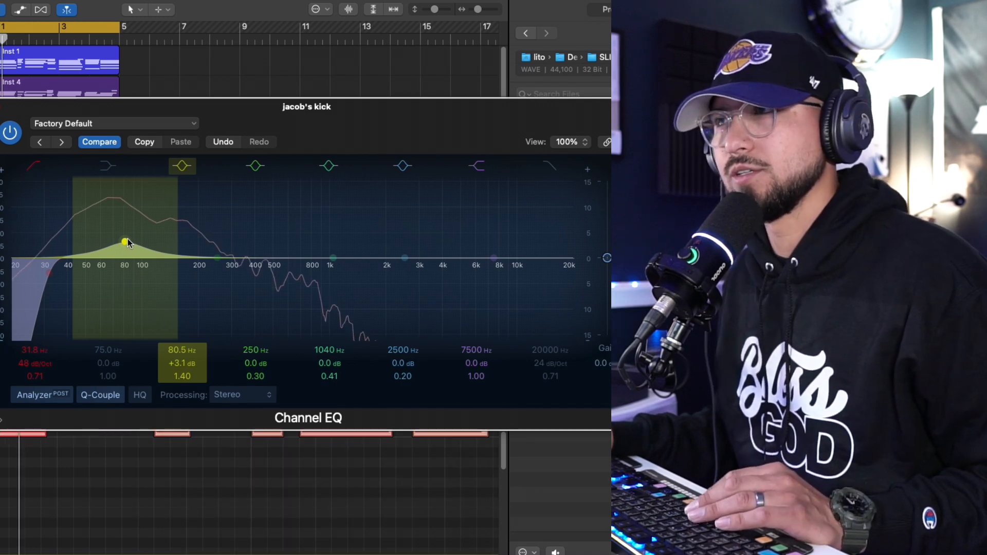
{"action": "left_click_drag", "start_coordinate": [128, 240], "coordinate": [125, 239]}
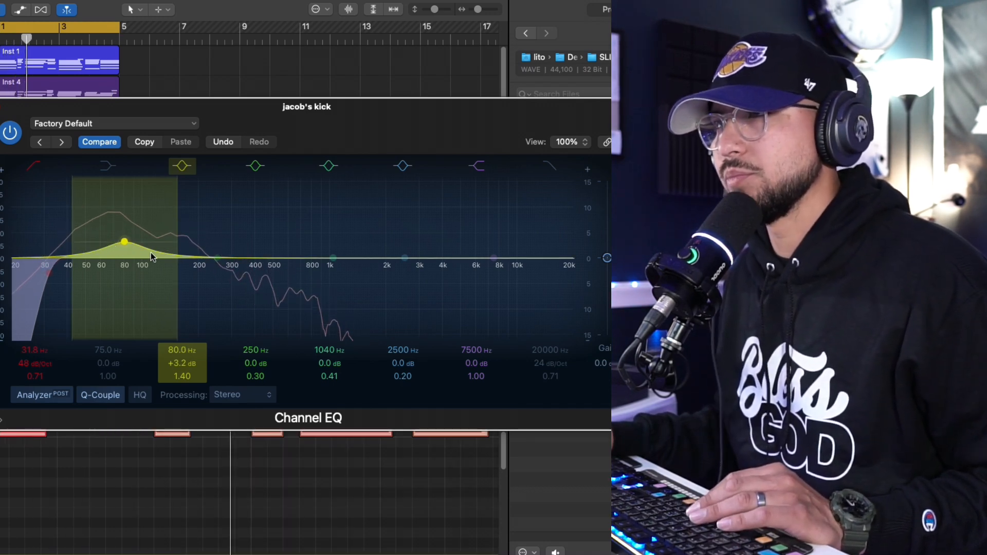
{"action": "left_click_drag", "start_coordinate": [182, 376], "coordinate": [182, 379]}
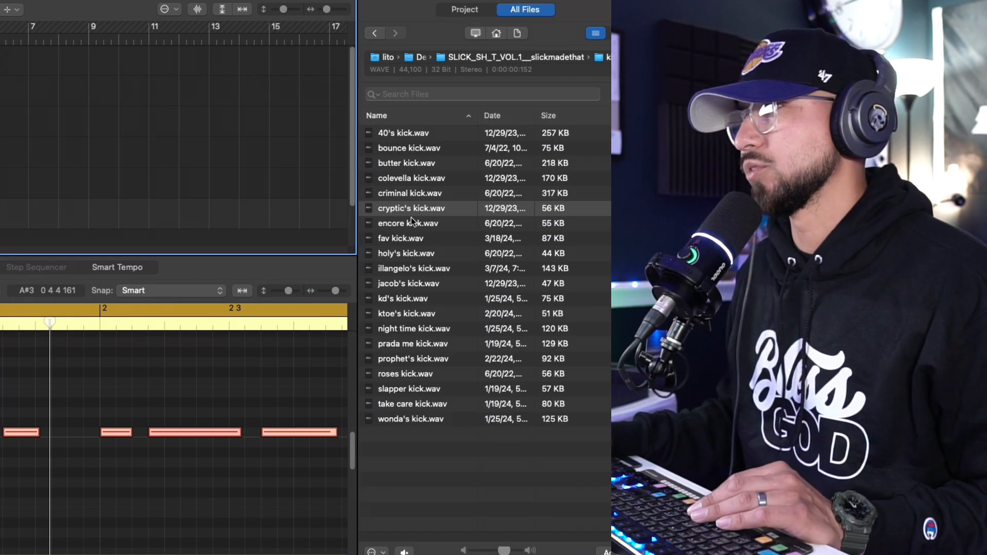
- Audition the encore, fav, illangelo's, roses and slapper kicks, and replace jacob's kick with slapper kick.wav
{"action": "left_click", "coordinate": [411, 224]}
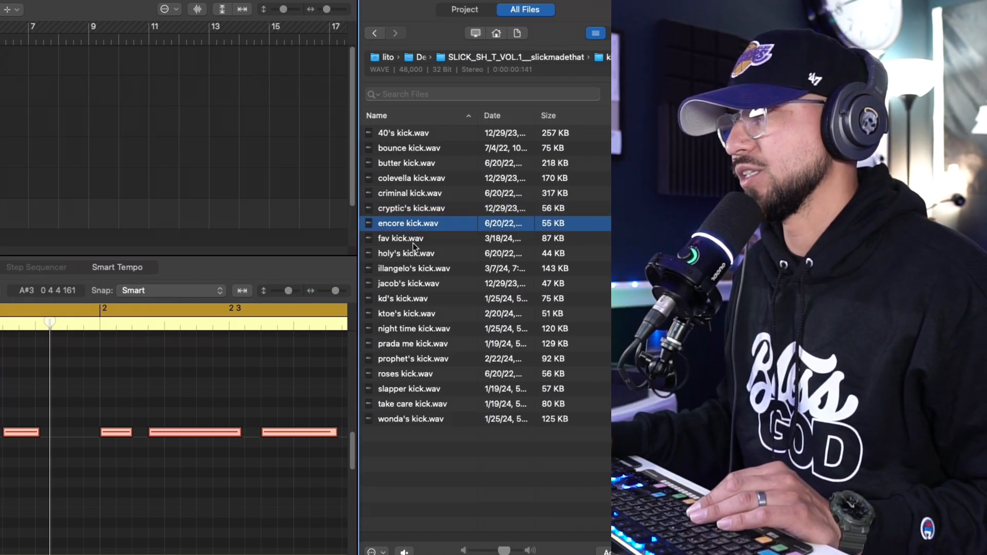
{"action": "left_click", "coordinate": [412, 240]}
{"action": "left_click", "coordinate": [414, 269]}
{"action": "left_click", "coordinate": [402, 375]}
{"action": "left_click", "coordinate": [409, 392]}
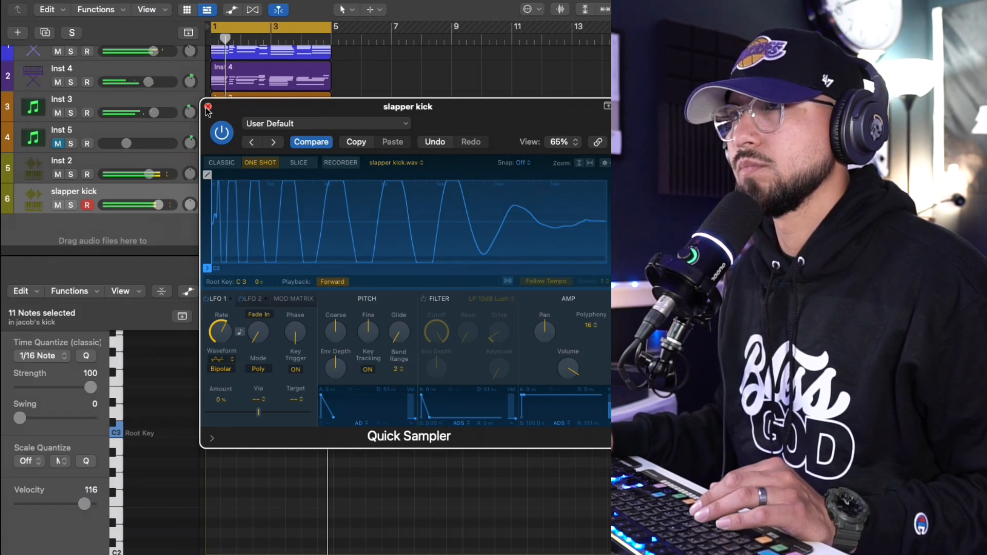
{"action": "left_click", "coordinate": [208, 107]}
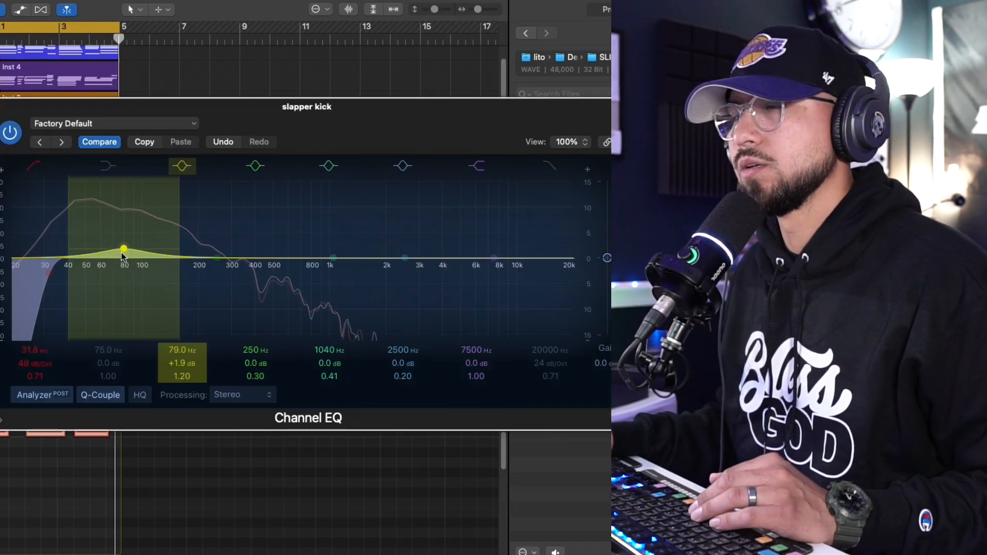
- Toggle the low cut band in the slapper kick's Channel EQ and close the EQ
{"action": "left_click", "coordinate": [33, 165]}
{"action": "left_click", "coordinate": [3, 109]}
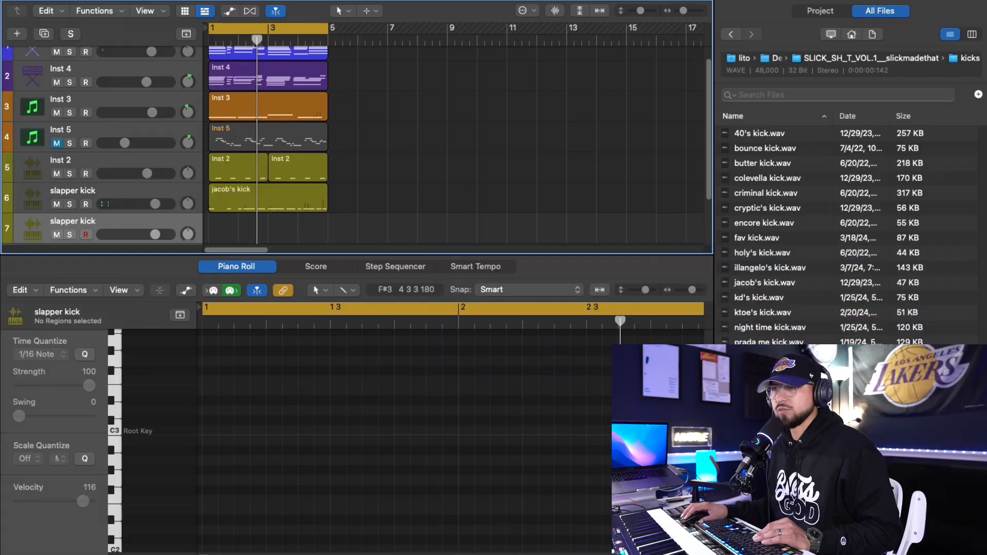
- Recolour the new track 7 turquoise and load g ry's hh.wav onto it with Quick Sampler (Original)
{"action": "right_click", "coordinate": [99, 224]}
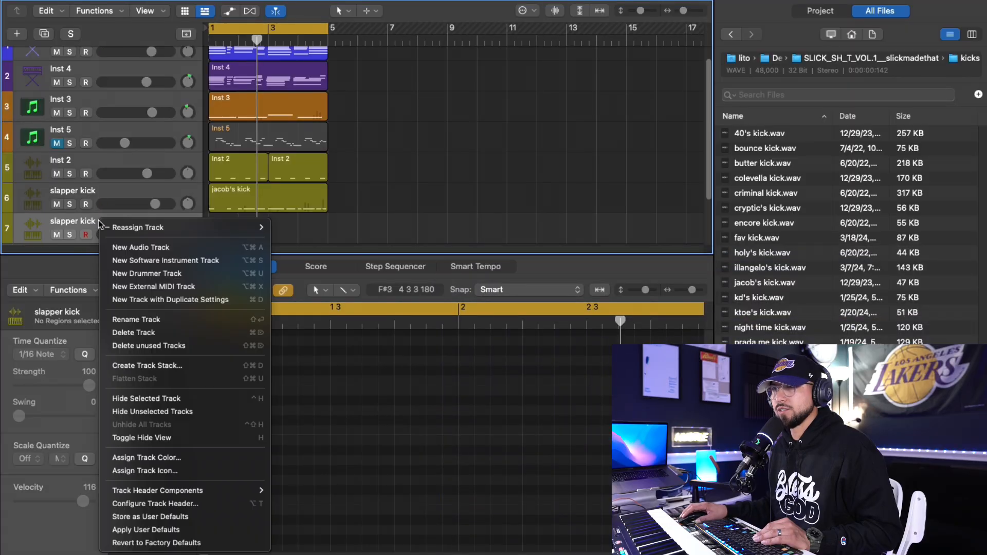
{"action": "left_click", "coordinate": [138, 458]}
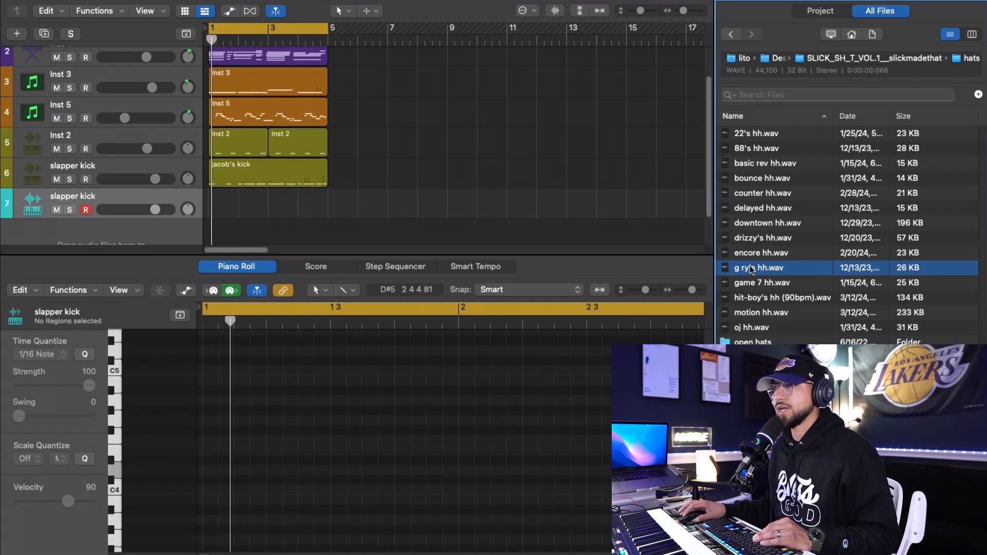
{"action": "left_click_drag", "start_coordinate": [739, 264], "coordinate": [139, 205]}
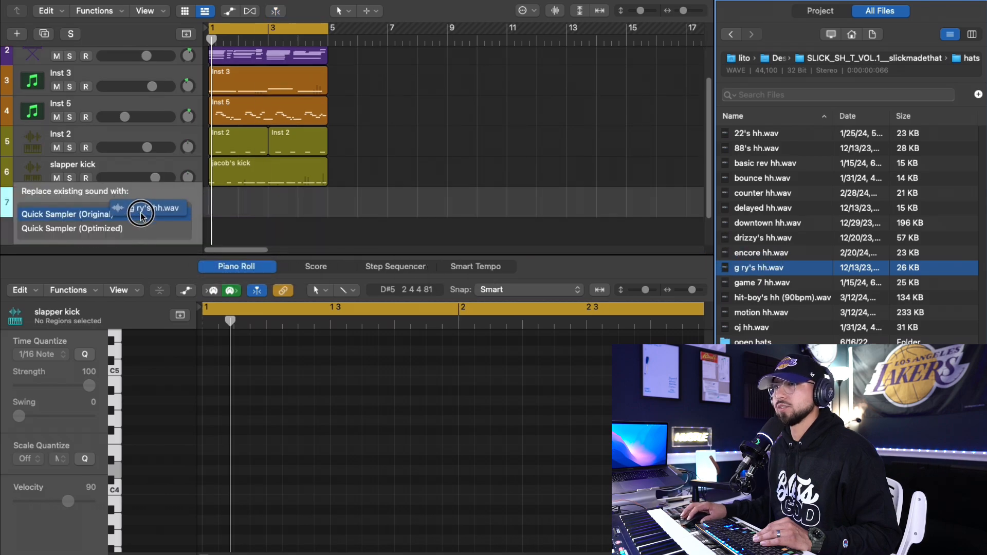
{"action": "left_click", "coordinate": [135, 215]}
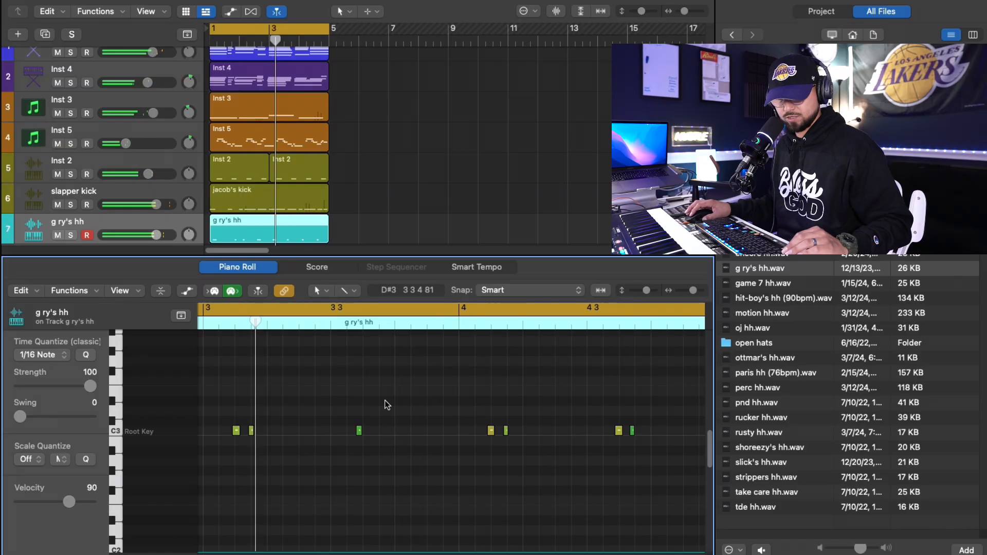
- Fill bars 1 and 2 of the g ry's hh region with additional C3 hi-hat notes using the Pencil tool
{"action": "key", "text": "space"}
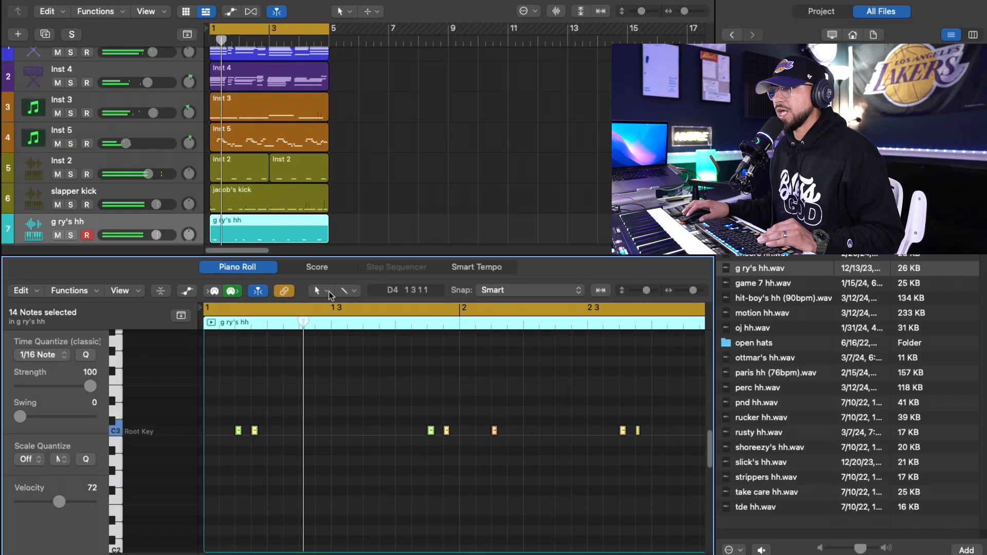
{"action": "left_click", "coordinate": [329, 291]}
{"action": "left_click", "coordinate": [375, 470]}
{"action": "left_click", "coordinate": [289, 430]}
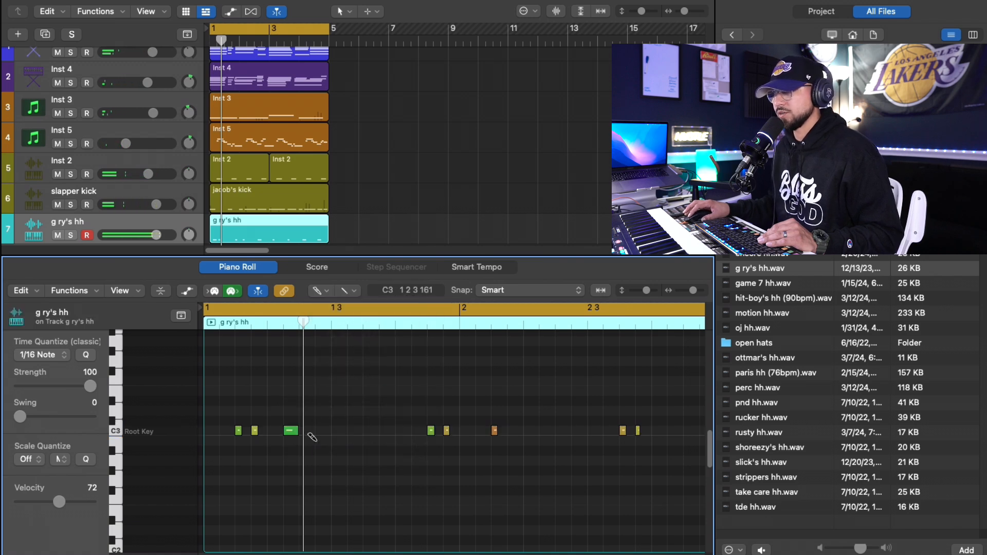
{"action": "left_click_drag", "start_coordinate": [312, 437], "coordinate": [377, 434]}
{"action": "left_click", "coordinate": [358, 431]}
{"action": "left_click", "coordinate": [516, 431]}
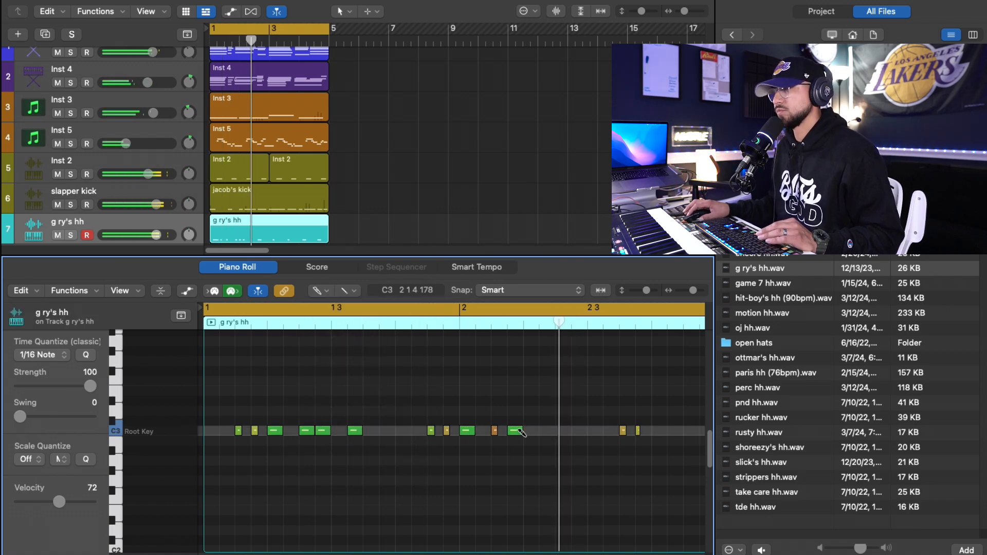
{"action": "left_click", "coordinate": [596, 430]}
{"action": "left_click", "coordinate": [579, 431]}
- Add C3 hi-hat notes through bars 3 and 4 and trim the g ry's hh region to four bars
{"action": "scroll", "coordinate": [514, 431], "scroll_direction": "right", "scroll_amount": 5}
{"action": "left_click", "coordinate": [482, 433]}
{"action": "scroll", "coordinate": [482, 432], "scroll_direction": "right", "scroll_amount": 2}
{"action": "left_click", "coordinate": [479, 432]}
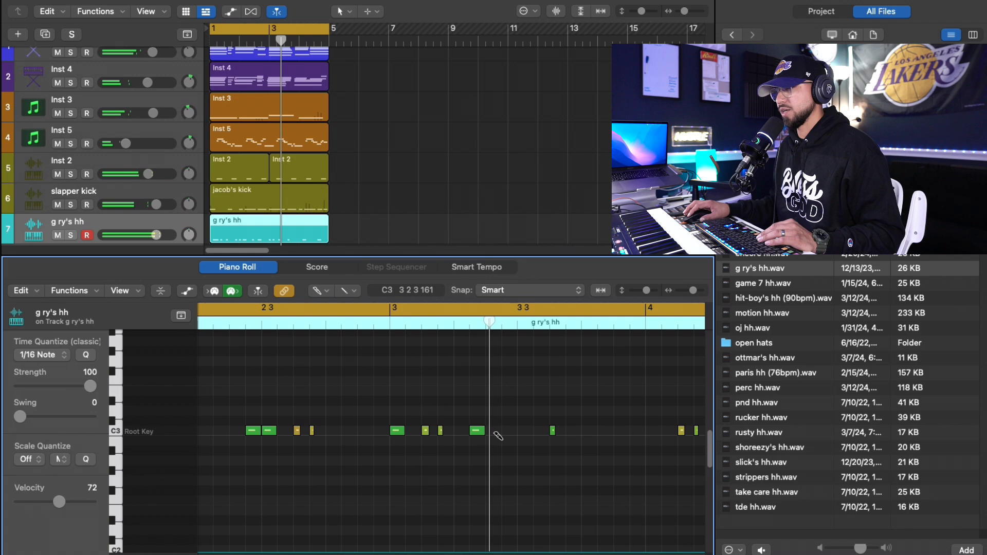
{"action": "left_click_drag", "start_coordinate": [494, 432], "coordinate": [565, 430]}
{"action": "scroll", "coordinate": [519, 432], "scroll_direction": "right", "scroll_amount": 2}
{"action": "scroll", "coordinate": [565, 431], "scroll_direction": "right", "scroll_amount": 2}
{"action": "left_click", "coordinate": [588, 430]}
{"action": "left_click", "coordinate": [653, 431]}
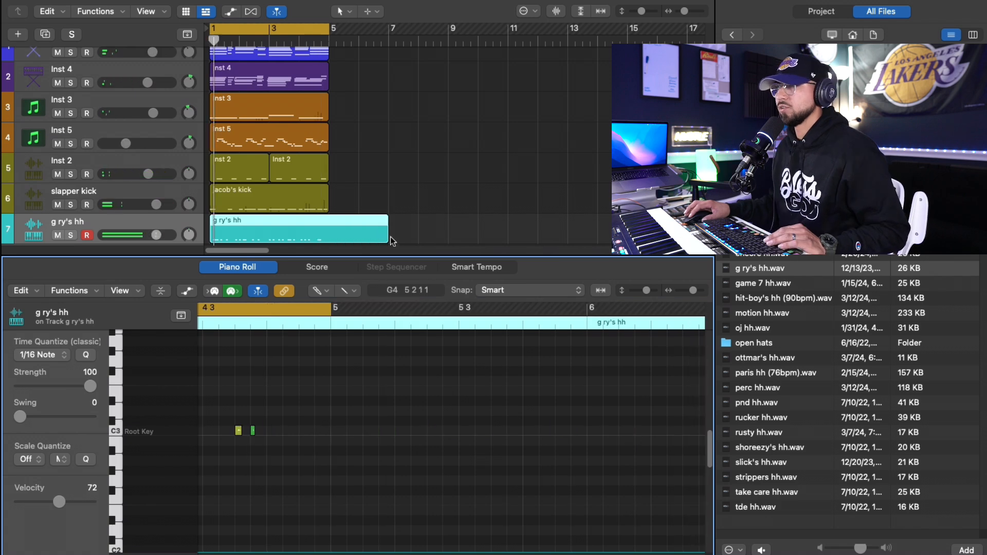
{"action": "left_click_drag", "start_coordinate": [385, 236], "coordinate": [324, 231]}
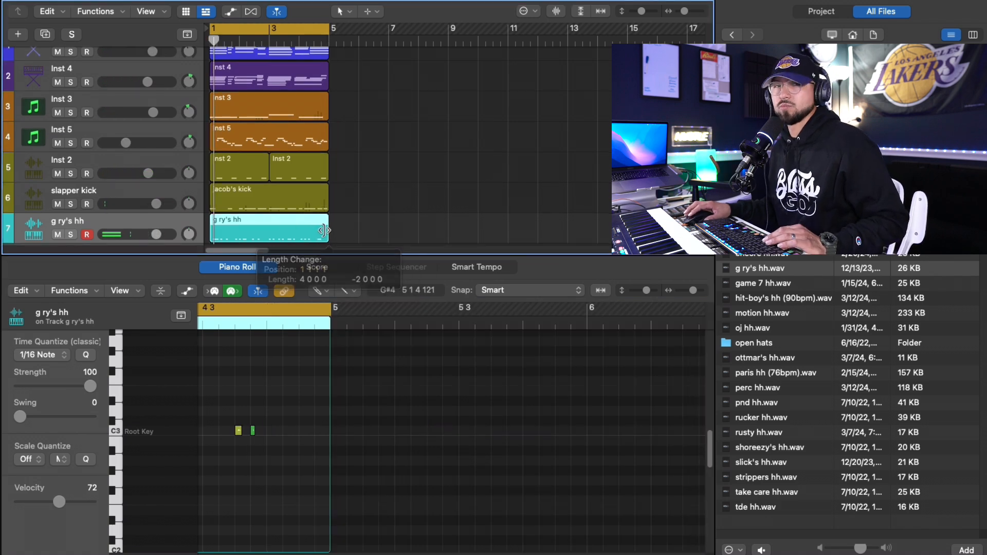
- Lower the velocities of selected drawn hi-hat notes in bars 1 and 2 of the g ry's hh region
{"action": "left_click_drag", "start_coordinate": [221, 552], "coordinate": [219, 552]}
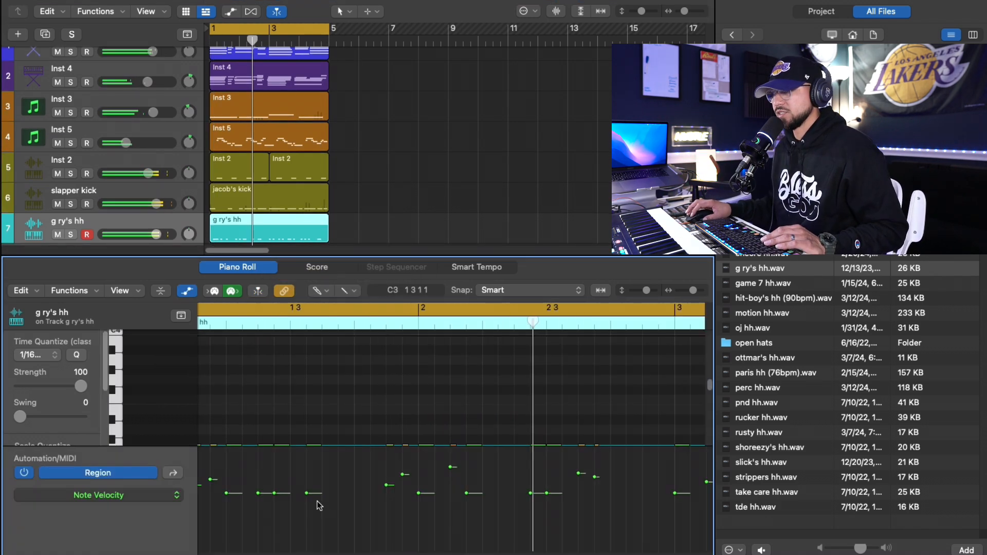
{"action": "left_click_drag", "start_coordinate": [307, 494], "coordinate": [276, 501]}
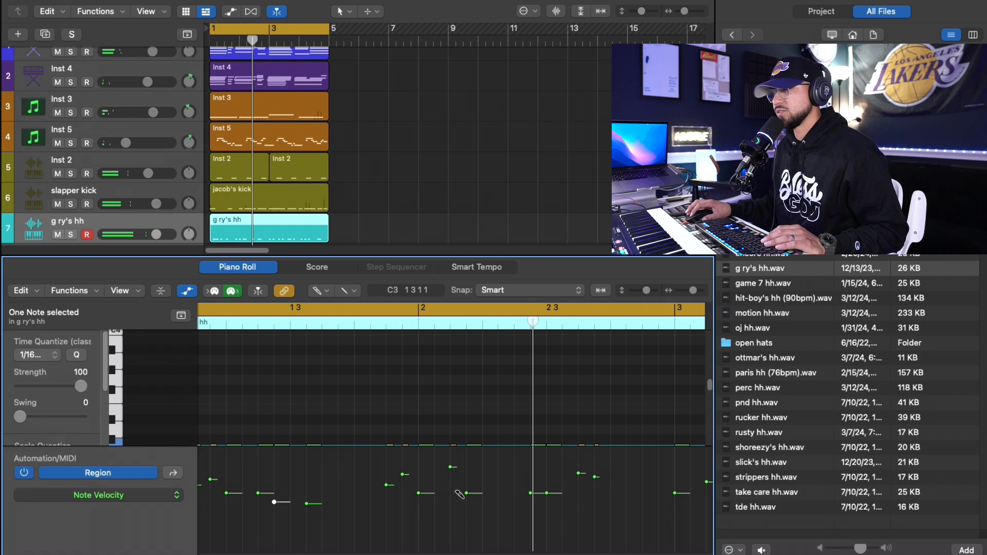
{"action": "left_click_drag", "start_coordinate": [547, 493], "coordinate": [546, 506]}
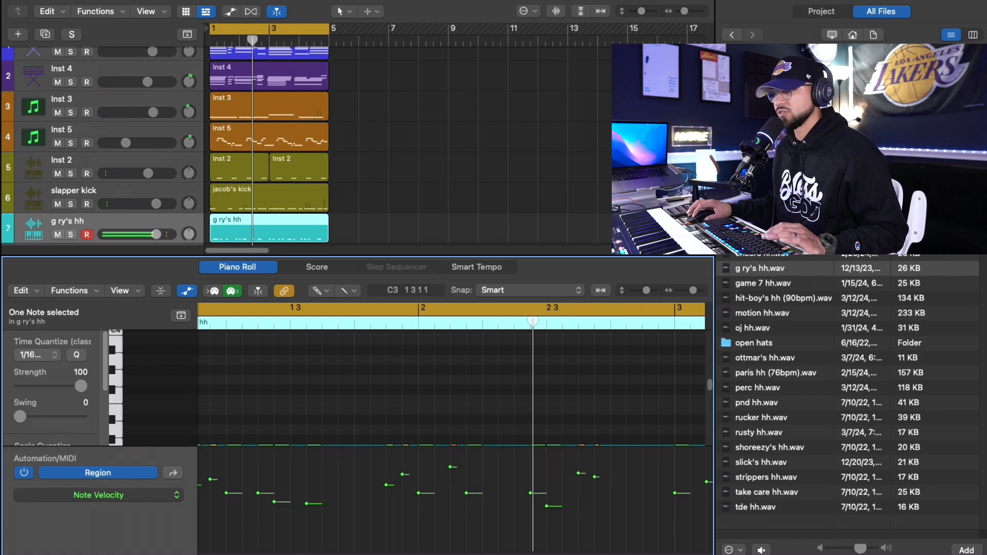
- Vary the hi-hat velocities in bars 3 and 4 with a descending three-note group, 68 at 3 3 4, and a softer later note
{"action": "scroll", "coordinate": [358, 512], "scroll_direction": "right", "scroll_amount": 5}
{"action": "mouse_move", "coordinate": [395, 499]}
{"action": "left_mouse_down"}
{"action": "mouse_move", "coordinate": [396, 490]}
{"action": "mouse_move", "coordinate": [428, 494]}
{"action": "mouse_move", "coordinate": [427, 508]}
{"action": "left_mouse_up"}
{"action": "left_click_drag", "start_coordinate": [492, 493], "coordinate": [492, 497]}
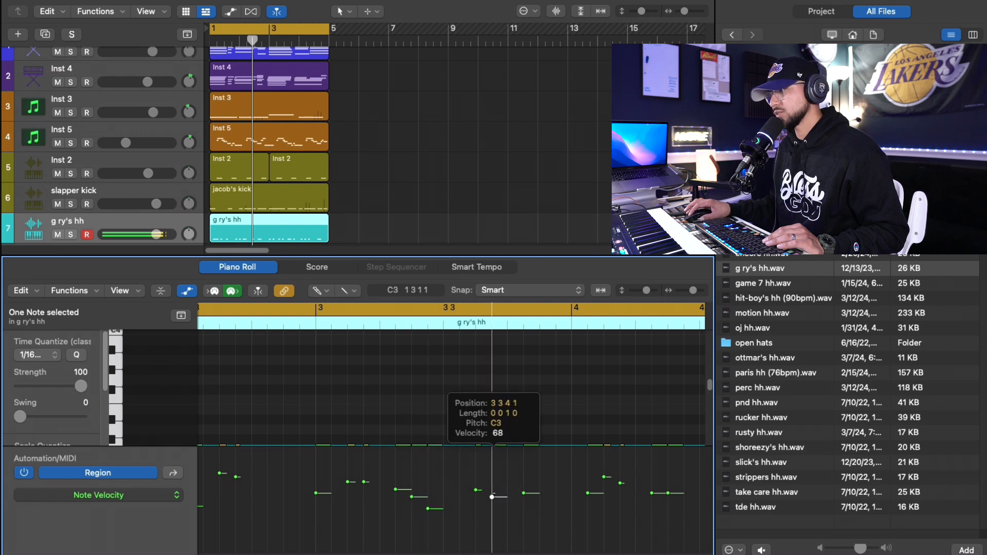
{"action": "left_click", "coordinate": [668, 493]}
{"action": "left_click_drag", "start_coordinate": [666, 507], "coordinate": [666, 506]}
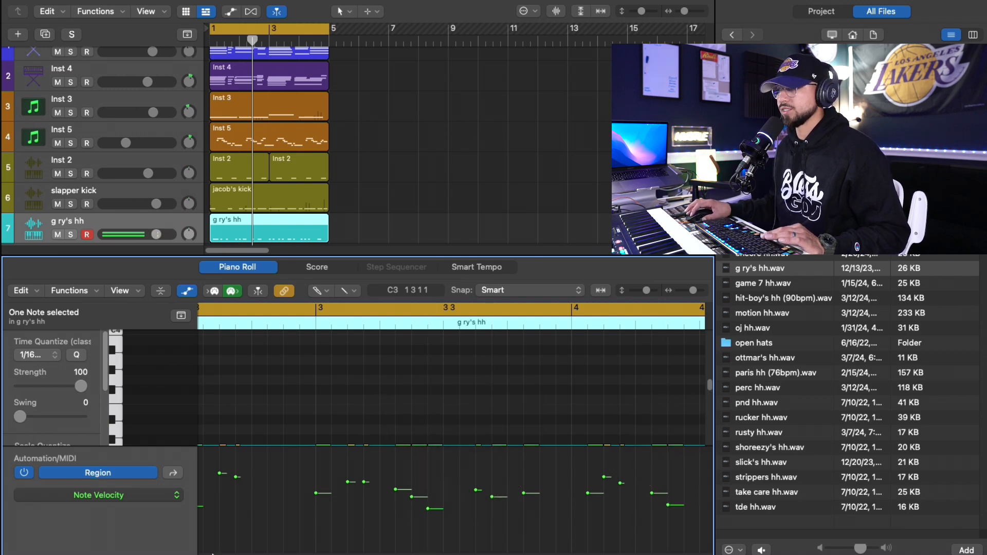
- Lower the velocity of the last drawn hi-hat note in bar 1 and play back the beat
{"action": "left_click_drag", "start_coordinate": [212, 554], "coordinate": [206, 554]}
{"action": "left_click_drag", "start_coordinate": [316, 501], "coordinate": [316, 506]}
{"action": "left_click_drag", "start_coordinate": [299, 493], "coordinate": [299, 511]}
{"action": "key", "text": "space"}
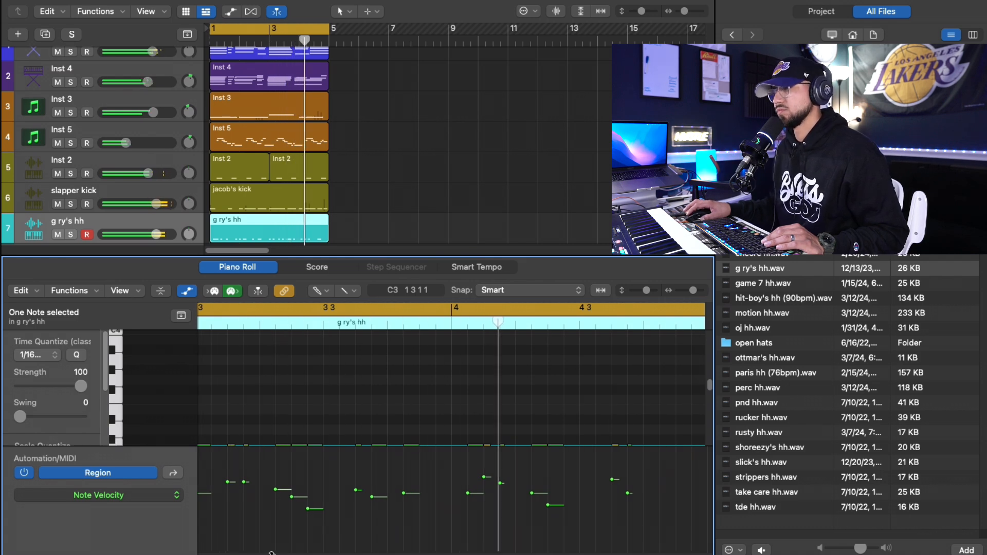
- Set Time Quantize to 1/32 Note, draw three short hi-hat notes at beat 4 of bar 1, and taper their velocities
{"action": "scroll", "coordinate": [430, 514], "scroll_direction": "down", "scroll_amount": 3}
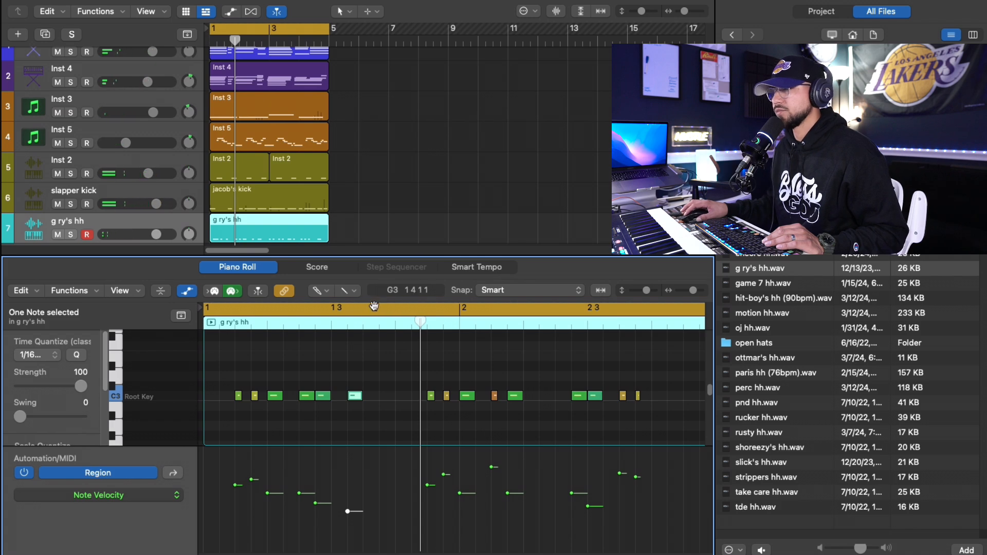
{"action": "left_click", "coordinate": [37, 355]}
{"action": "left_click", "coordinate": [50, 369]}
{"action": "left_click", "coordinate": [399, 397]}
{"action": "left_click", "coordinate": [415, 397]}
{"action": "left_click", "coordinate": [406, 397]}
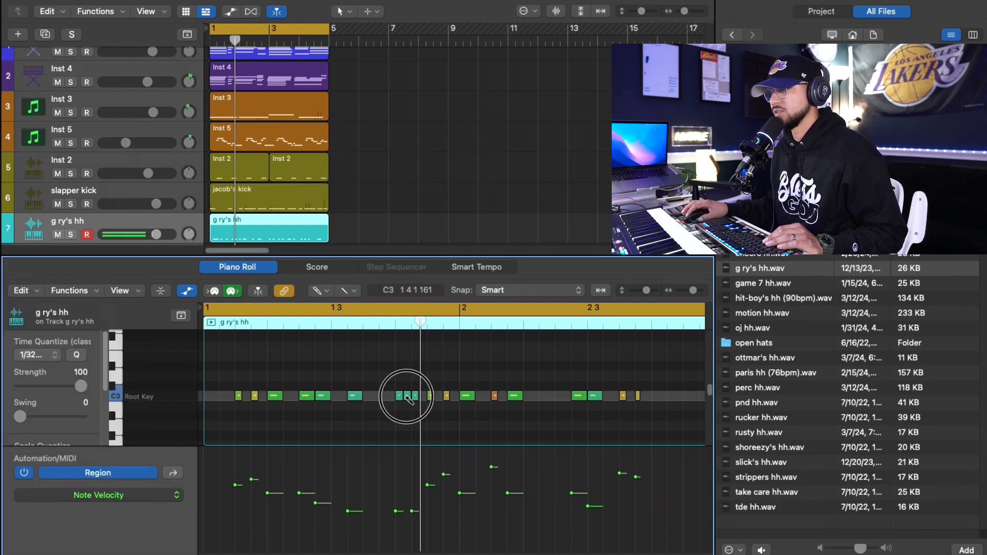
{"action": "mouse_move", "coordinate": [397, 511]}
{"action": "left_mouse_down"}
{"action": "mouse_move", "coordinate": [397, 490]}
{"action": "mouse_move", "coordinate": [414, 520]}
{"action": "left_mouse_up"}
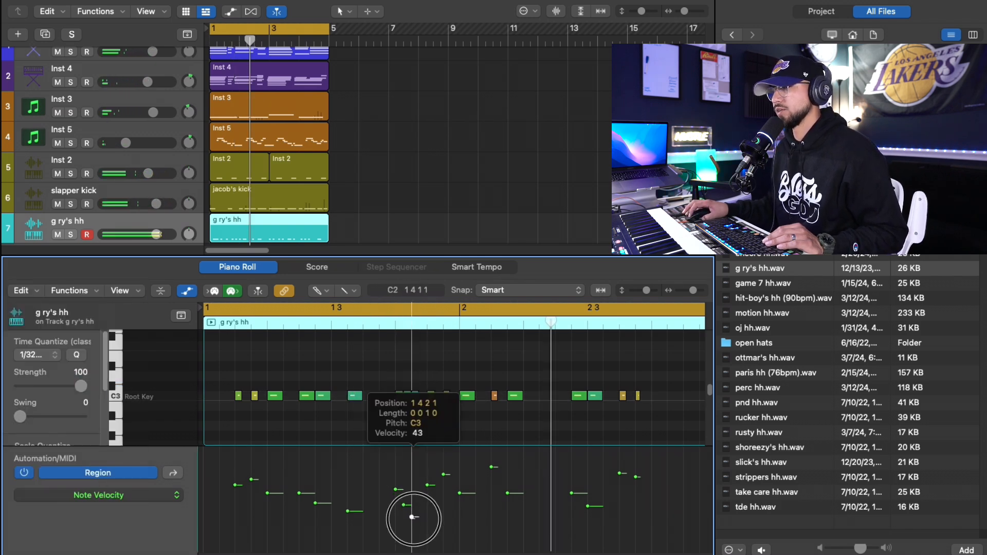
{"action": "key", "text": "space"}
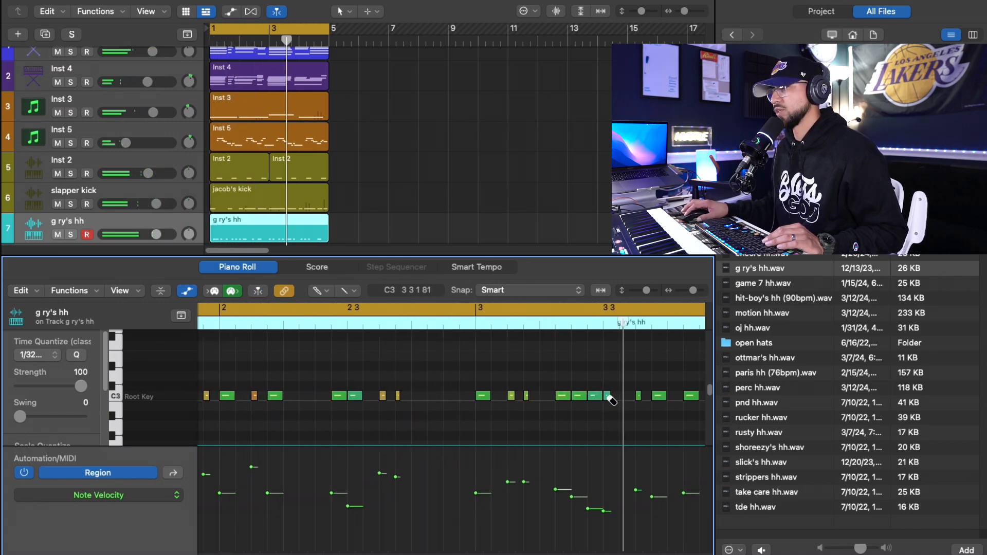
- Add a short hi-hat note just after 3 3 1, taper the velocities there with 50 at 3 3 1, and play back
{"action": "left_click", "coordinate": [608, 396]}
{"action": "mouse_move", "coordinate": [612, 511]}
{"action": "left_mouse_down"}
{"action": "mouse_move", "coordinate": [611, 521]}
{"action": "mouse_move", "coordinate": [605, 512]}
{"action": "left_mouse_up"}
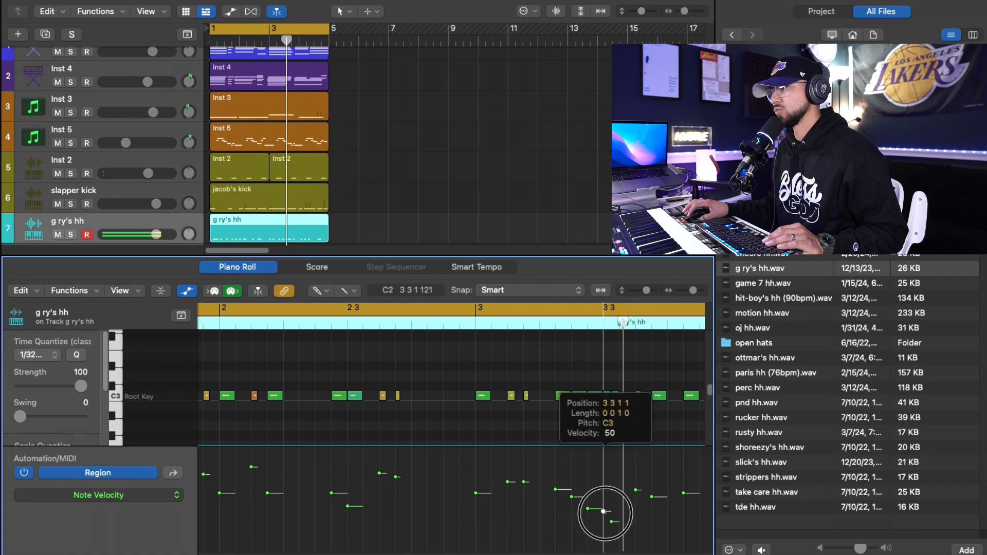
{"action": "key", "text": "space"}
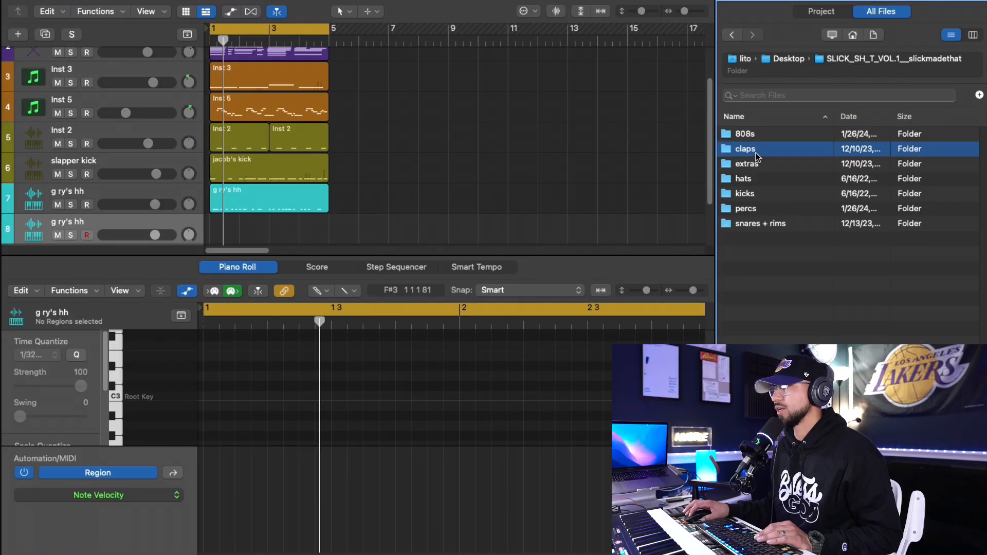
- Audition the tde, top shotta and west coast claps, loading top shotta clap.wav onto track 8
{"action": "double_click", "coordinate": [766, 148]}
{"action": "left_click", "coordinate": [761, 283]}
{"action": "left_click", "coordinate": [766, 299]}
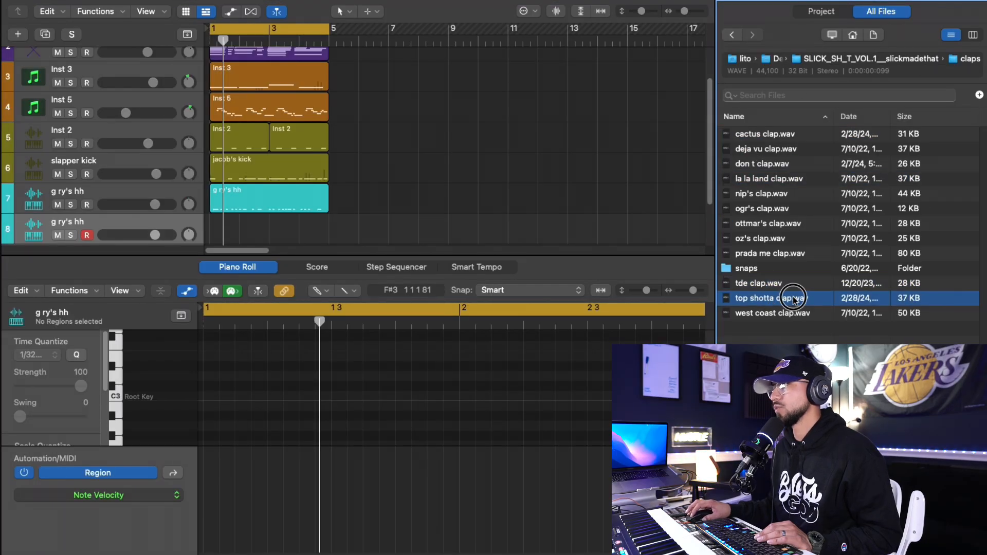
{"action": "left_click_drag", "start_coordinate": [793, 299], "coordinate": [139, 216]}
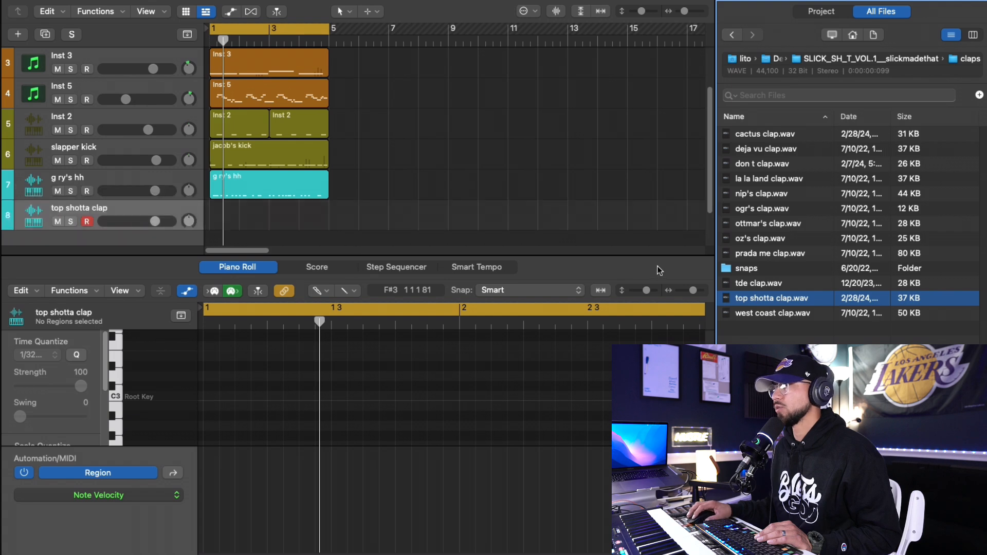
{"action": "left_click", "coordinate": [790, 316]}
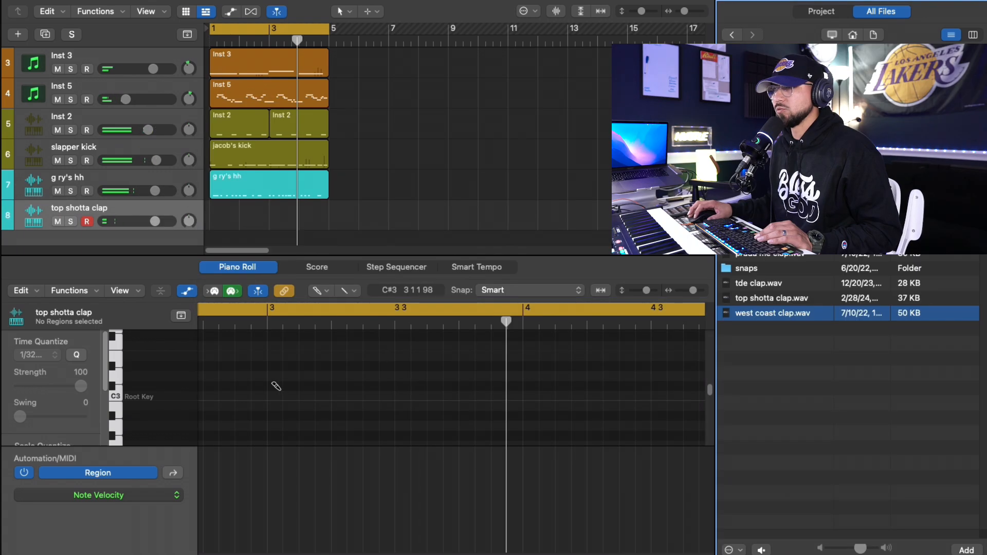
- Draw a run of 1/32 clap notes on C#3 in a new top shotta clap region and move it to bar 1
{"action": "left_click_drag", "start_coordinate": [276, 386], "coordinate": [309, 387]}
{"action": "left_click_drag", "start_coordinate": [288, 225], "coordinate": [227, 222]}
{"action": "left_click_drag", "start_coordinate": [237, 386], "coordinate": [247, 386]}
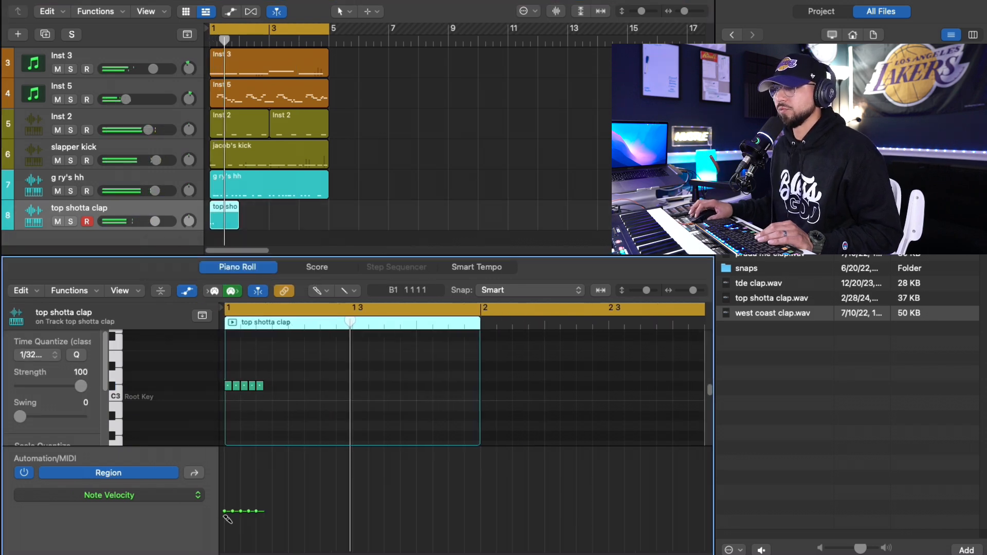
- Ramp the clap run's velocities upward from soft to loud and move the top shotta clap region to bar 4
{"action": "left_click_drag", "start_coordinate": [225, 535], "coordinate": [282, 474]}
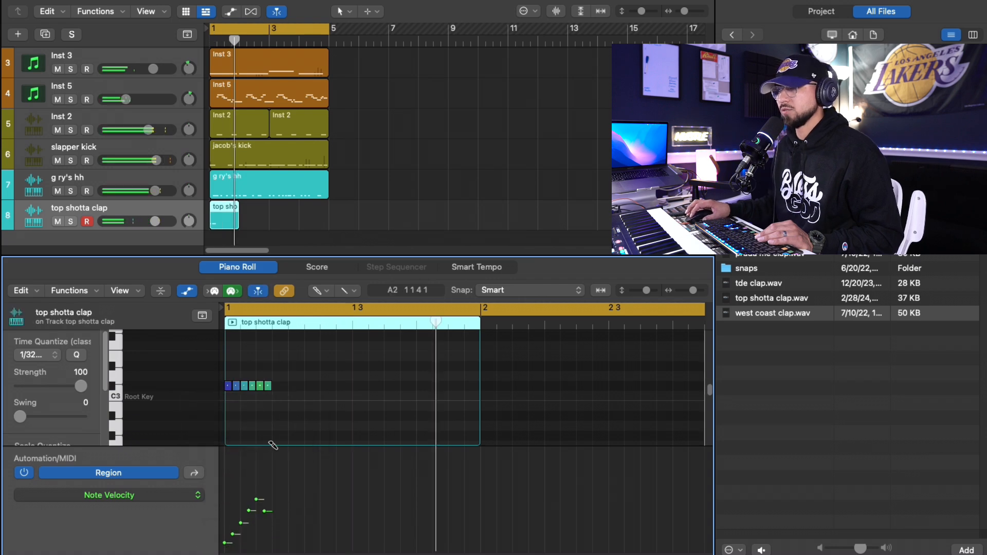
{"action": "left_click_drag", "start_coordinate": [264, 512], "coordinate": [266, 493]}
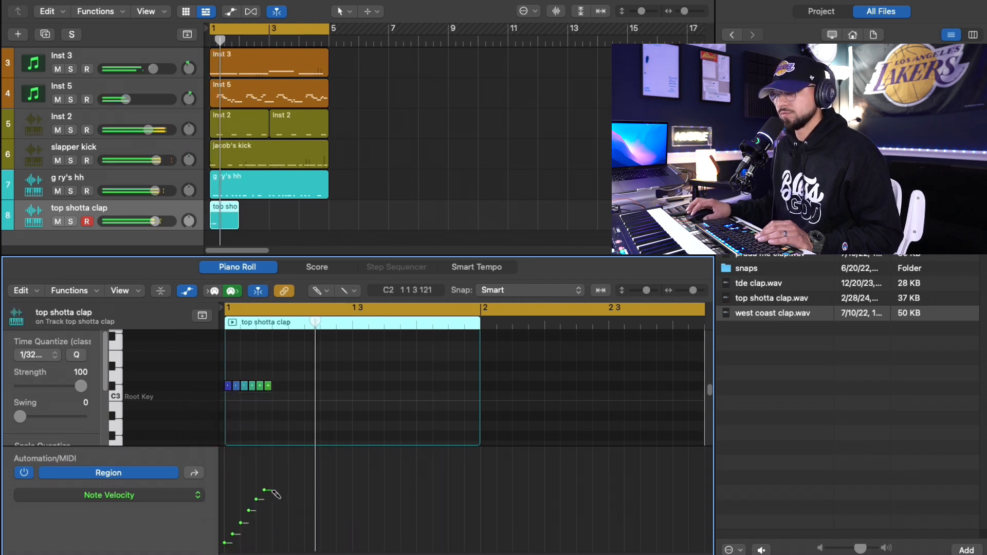
{"action": "left_click_drag", "start_coordinate": [216, 226], "coordinate": [305, 226]}
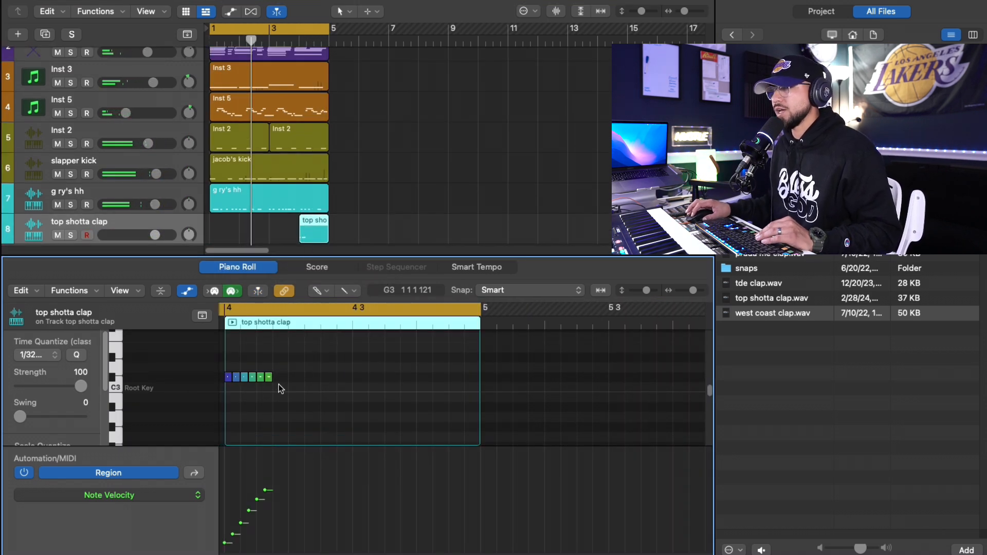
- Move the clap roll to the very end of bar 4 and play it back with the beat
{"action": "left_click", "coordinate": [275, 378]}
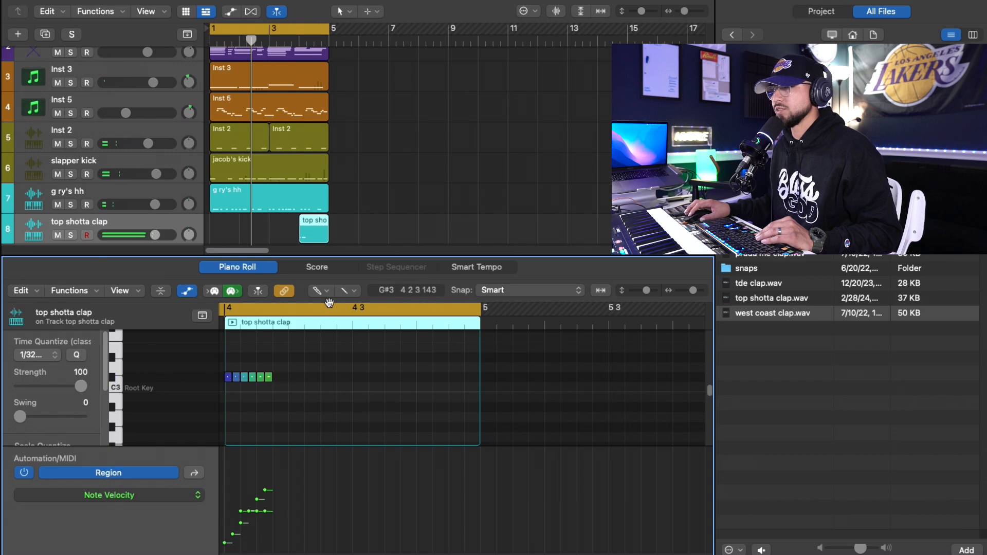
{"action": "key", "text": "t"}
{"action": "key", "text": "t"}
{"action": "key", "text": "super+a"}
{"action": "key", "text": "super+v"}
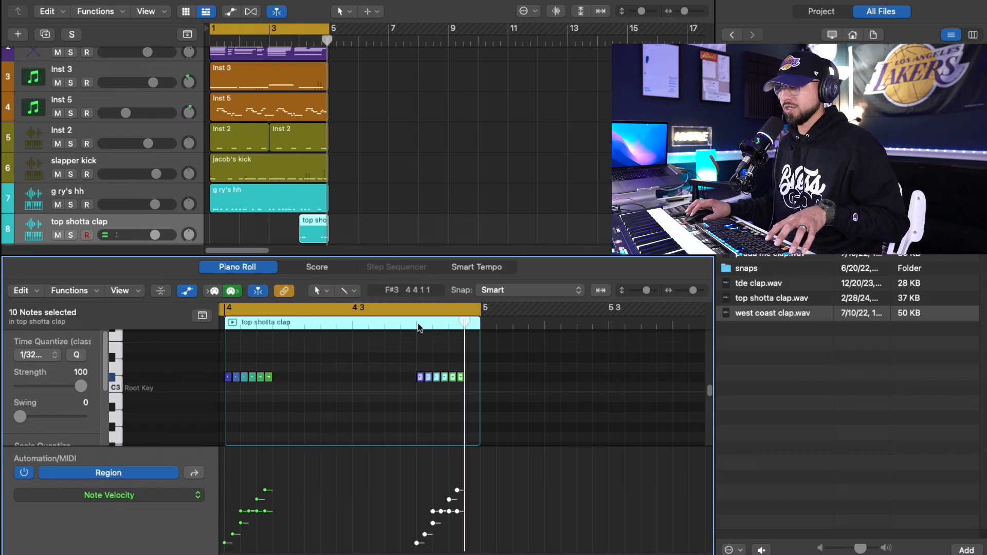
{"action": "left_click_drag", "start_coordinate": [421, 380], "coordinate": [432, 380]}
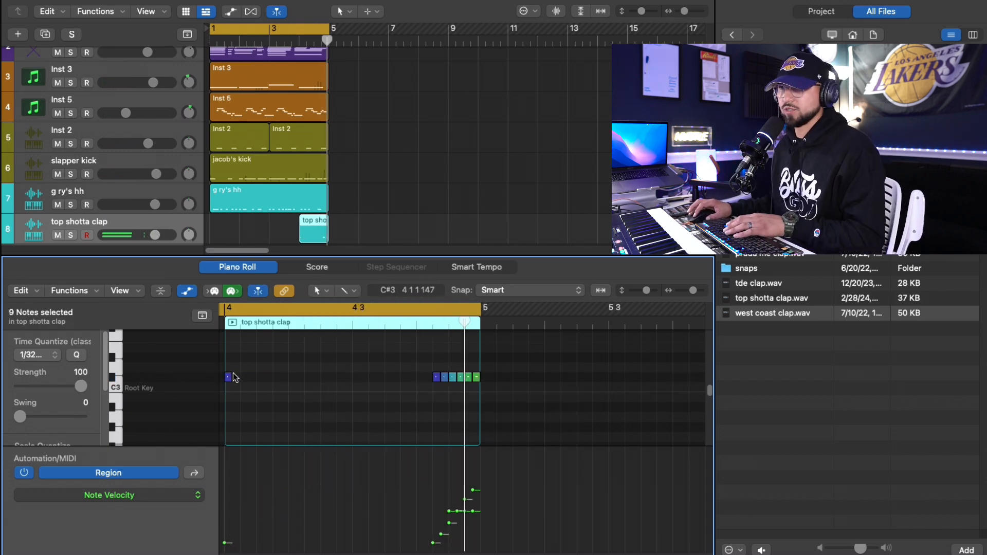
{"action": "left_click", "coordinate": [300, 41]}
{"action": "key", "text": "space"}
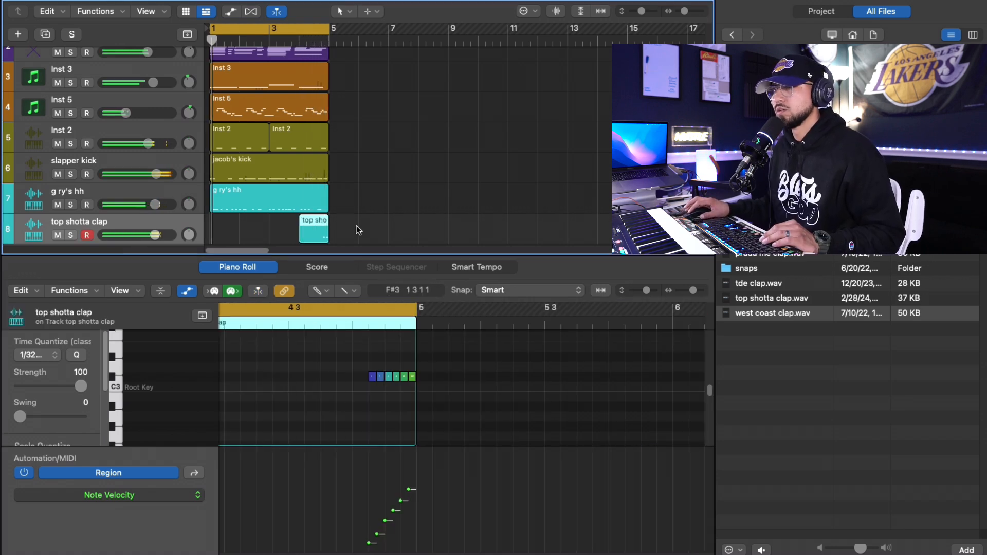
- Add C#3 clap notes at 4 3 2 and 4 3 4, raise their velocities, and add a second note directly after the first
{"action": "left_click", "coordinate": [292, 376]}
{"action": "left_click", "coordinate": [340, 376]}
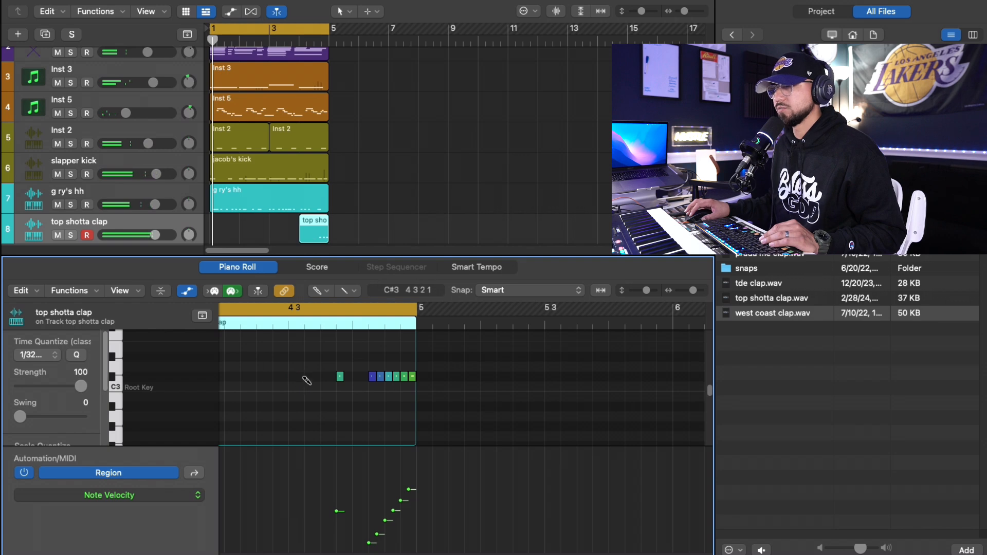
{"action": "left_click", "coordinate": [342, 378]}
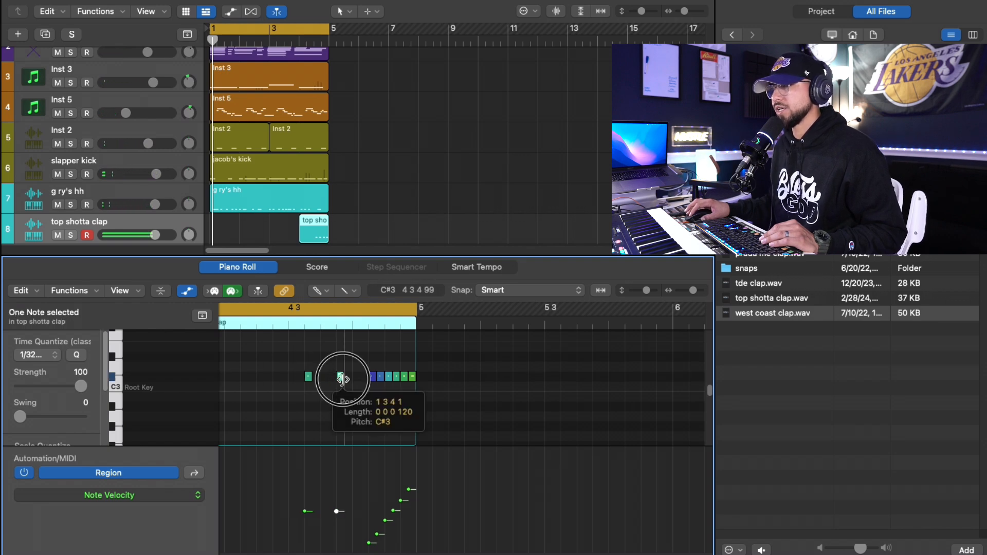
{"action": "left_click_drag", "start_coordinate": [336, 510], "coordinate": [336, 489]}
{"action": "left_click_drag", "start_coordinate": [305, 511], "coordinate": [305, 509]}
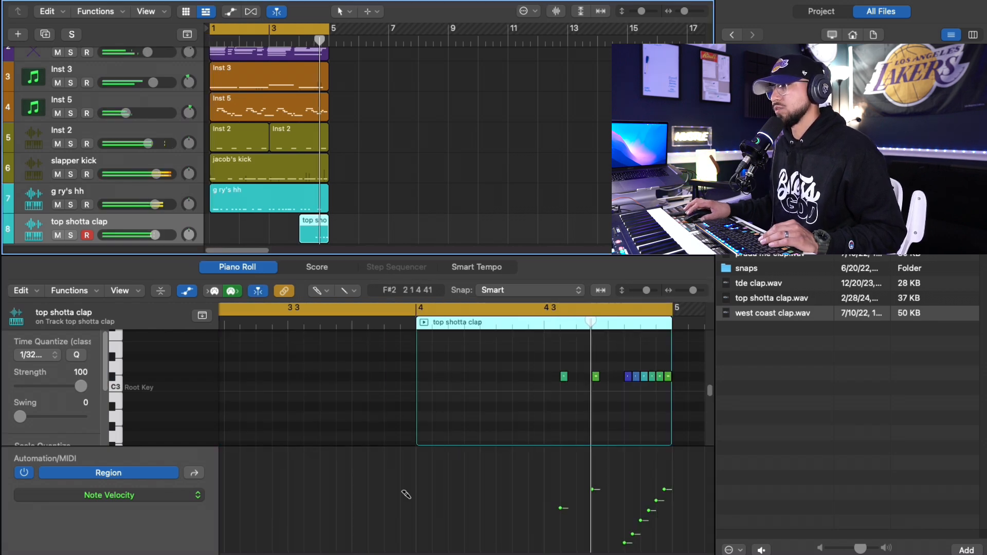
{"action": "left_click", "coordinate": [690, 378]}
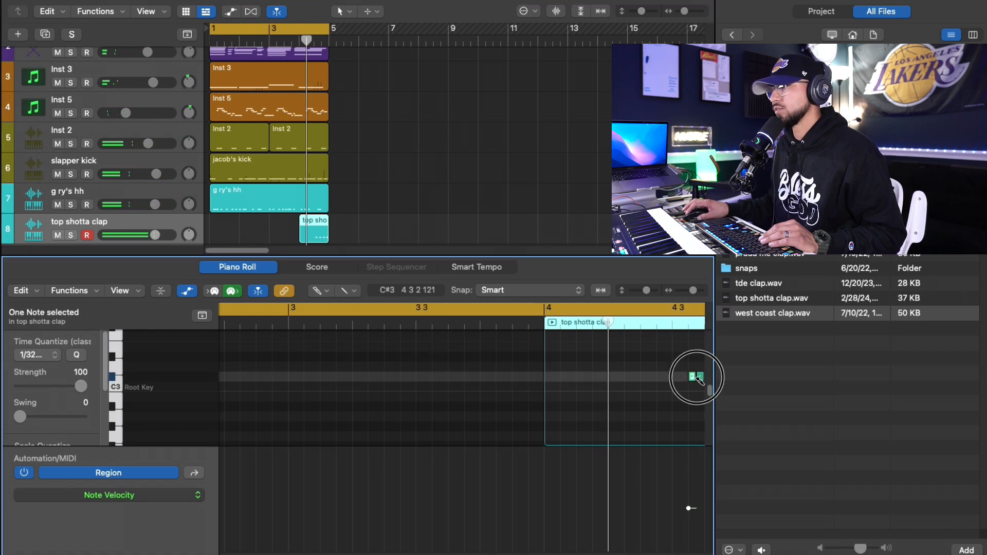
- Change the clap notes' time quantize to 1/16 and shape the three earlier claps' velocities into a rising ramp
{"action": "left_click", "coordinate": [36, 355]}
{"action": "left_click", "coordinate": [50, 341]}
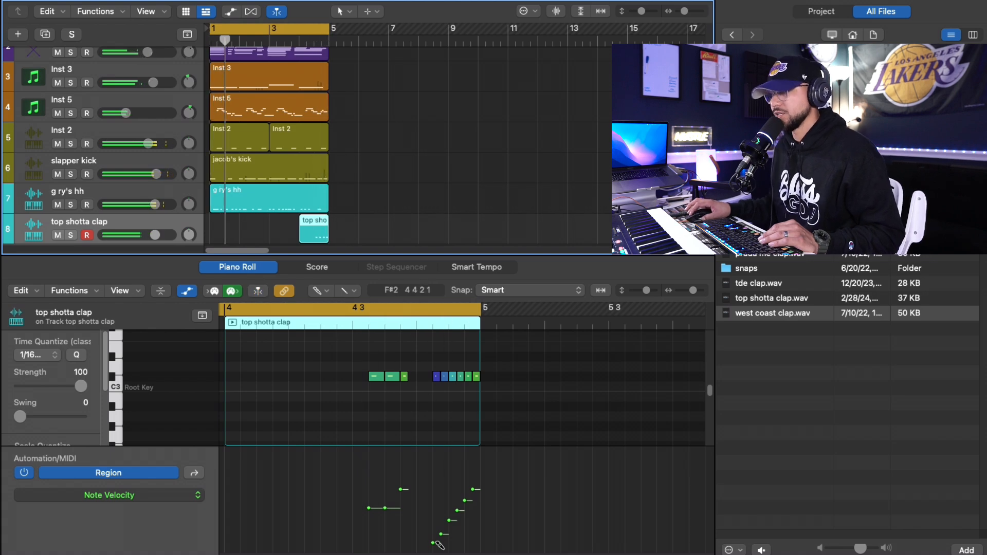
{"action": "left_click_drag", "start_coordinate": [384, 508], "coordinate": [385, 516]}
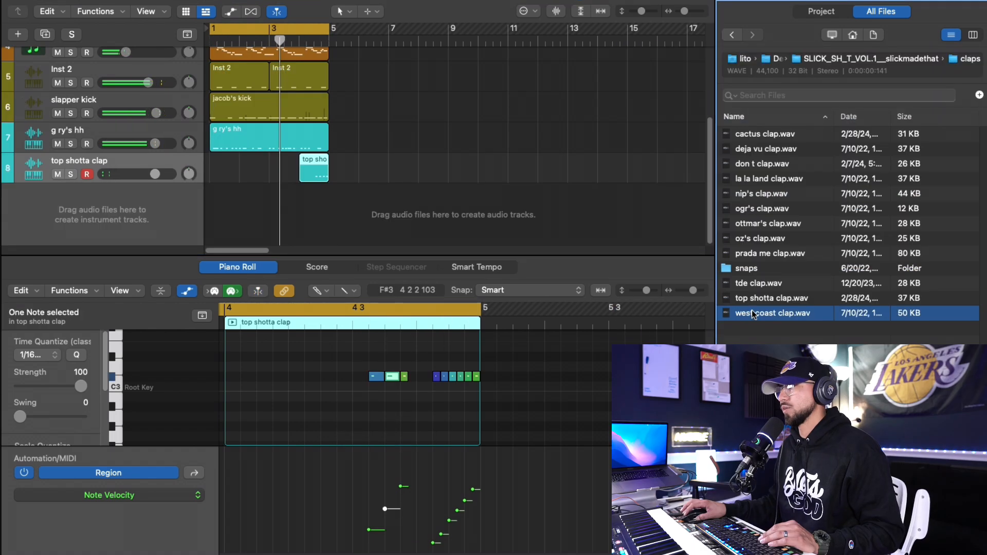
- Load west coast clap.wav into a new Quick Sampler track, and preview the prada me and oz's claps
{"action": "left_click_drag", "start_coordinate": [751, 313], "coordinate": [129, 155]}
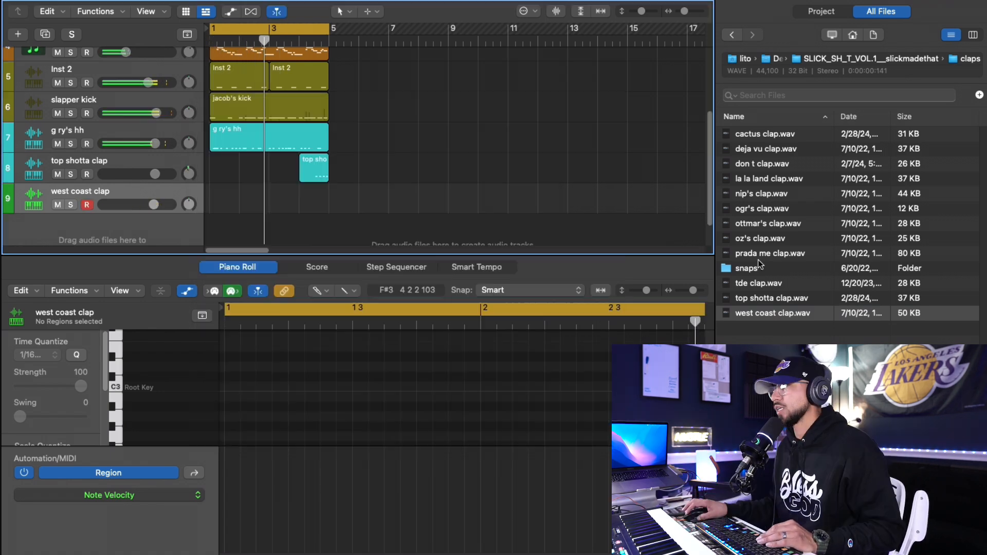
{"action": "left_click", "coordinate": [761, 255]}
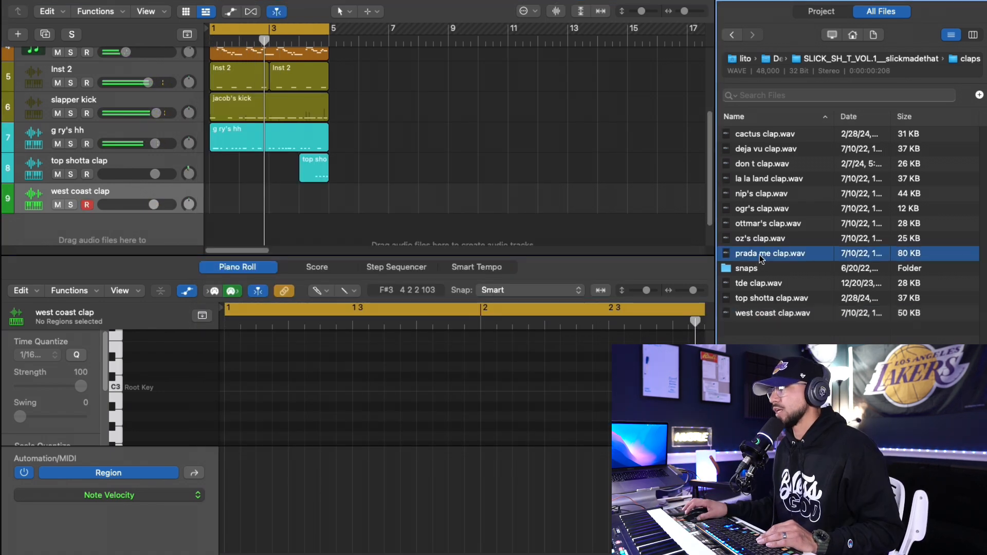
{"action": "left_click", "coordinate": [765, 239]}
- Find zap perc.wav in the percs folder, preview it, and load it onto the west coast clap track in its place
{"action": "left_click", "coordinate": [818, 63]}
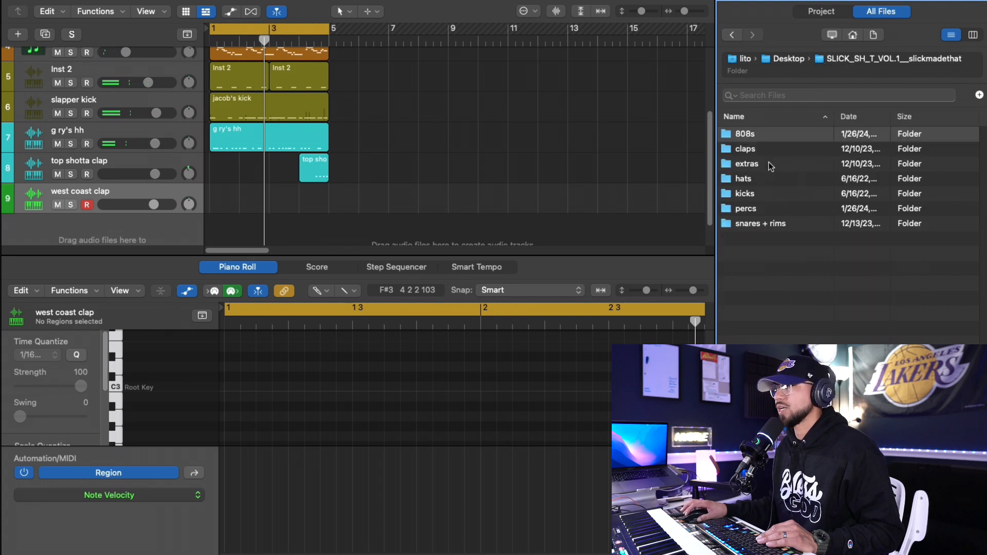
{"action": "double_click", "coordinate": [764, 208]}
{"action": "scroll", "coordinate": [766, 200], "scroll_direction": "down", "scroll_amount": 10}
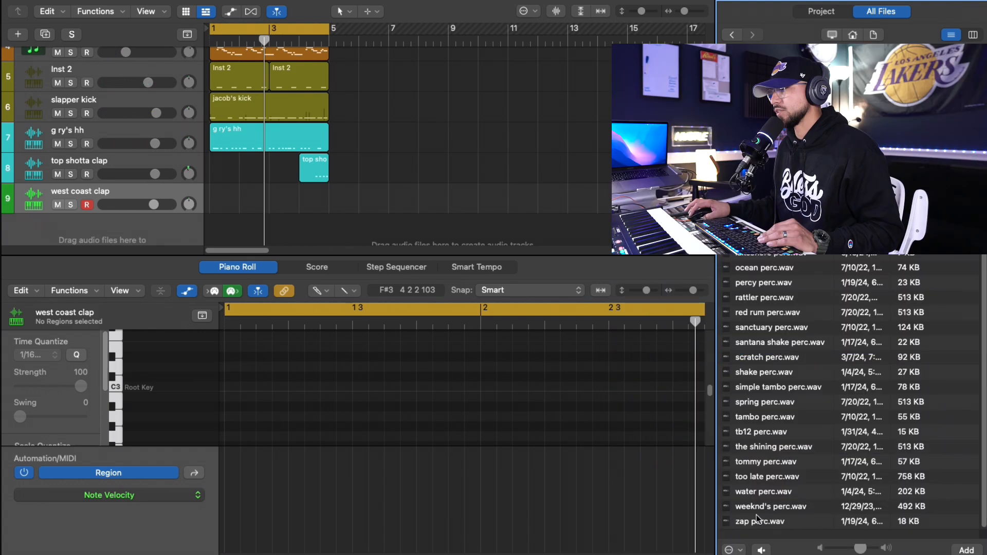
{"action": "left_click", "coordinate": [761, 521]}
{"action": "left_click", "coordinate": [774, 523]}
{"action": "left_click_drag", "start_coordinate": [773, 523], "coordinate": [156, 211]}
{"action": "left_click", "coordinate": [209, 105]}
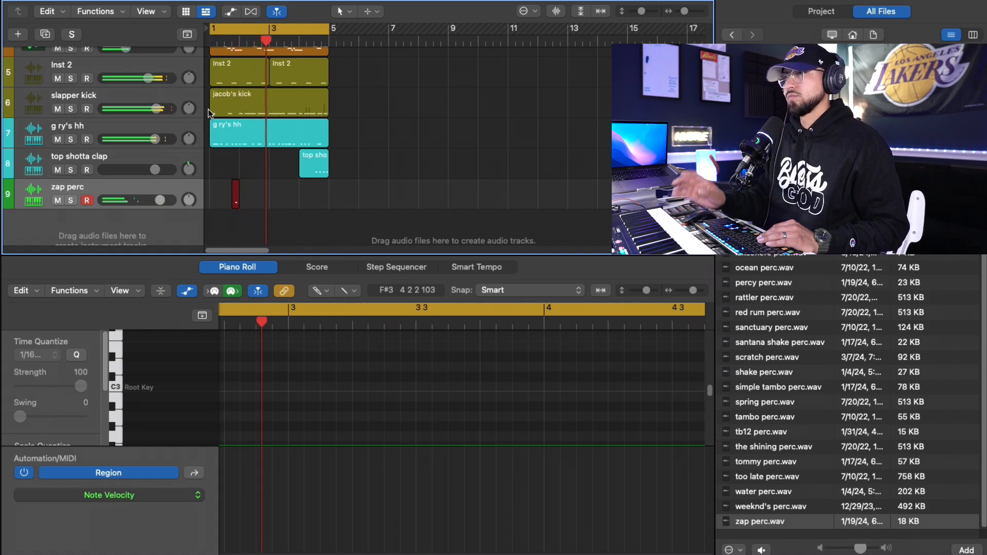
- Finish recording the zap perc, extend its region to two bars, play it from the start, and repeat it at bar 3
{"action": "key", "text": "space"}
{"action": "left_click_drag", "start_coordinate": [236, 199], "coordinate": [268, 199]}
{"action": "key", "text": "Return"}
{"action": "key", "text": "space"}
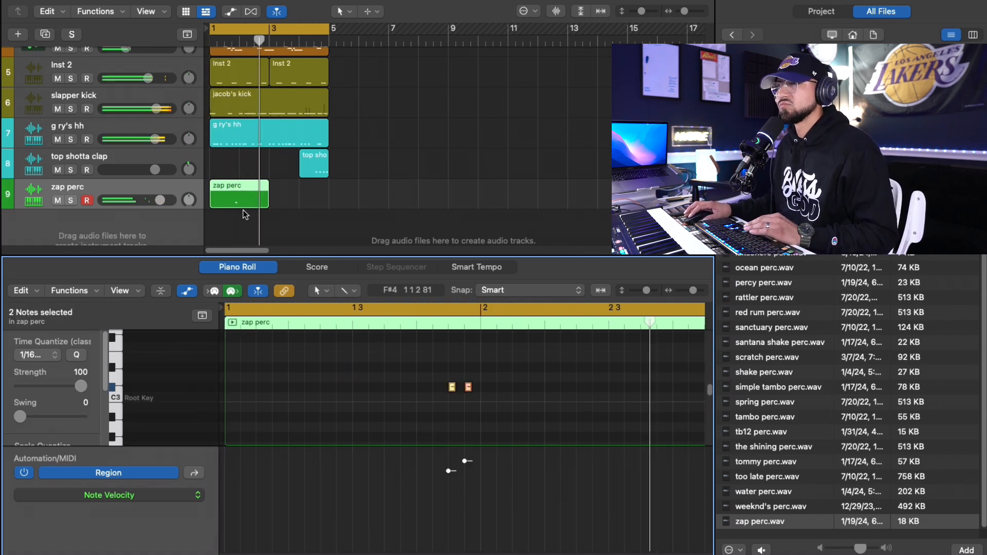
{"action": "key", "text": "super+r"}
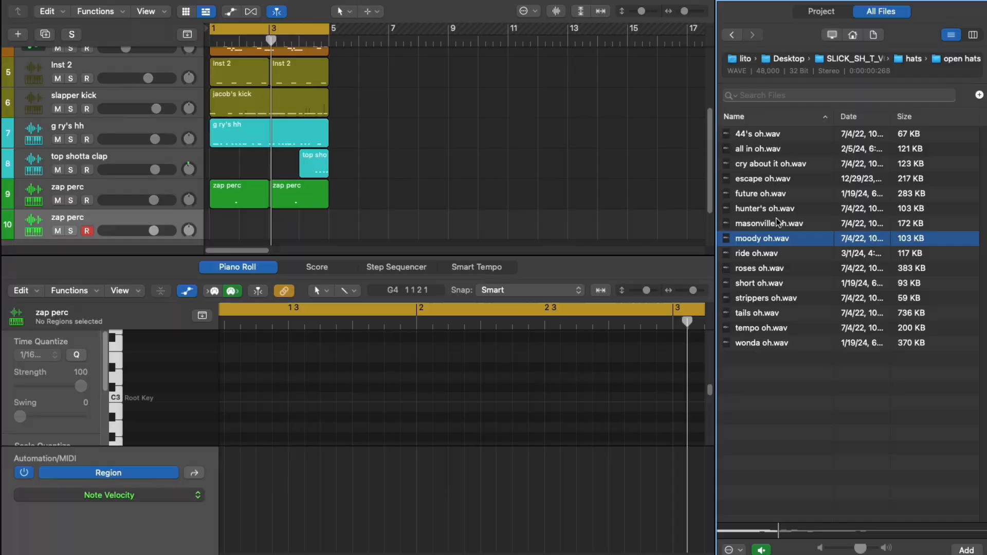
- Preview future oh.wav from the open hats folder and load it onto the empty sampler track below the zap perc
{"action": "left_click", "coordinate": [769, 198]}
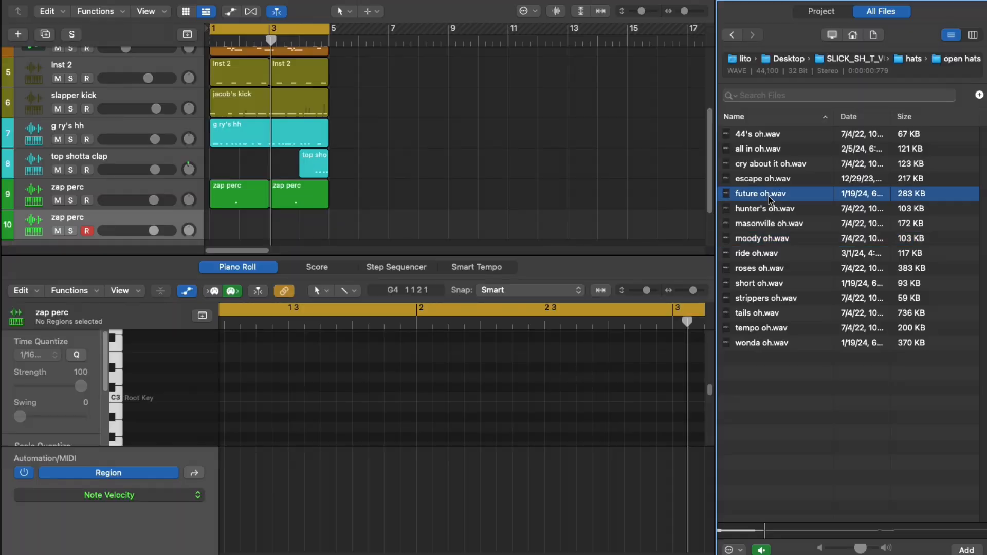
{"action": "left_click_drag", "start_coordinate": [796, 200], "coordinate": [165, 227]}
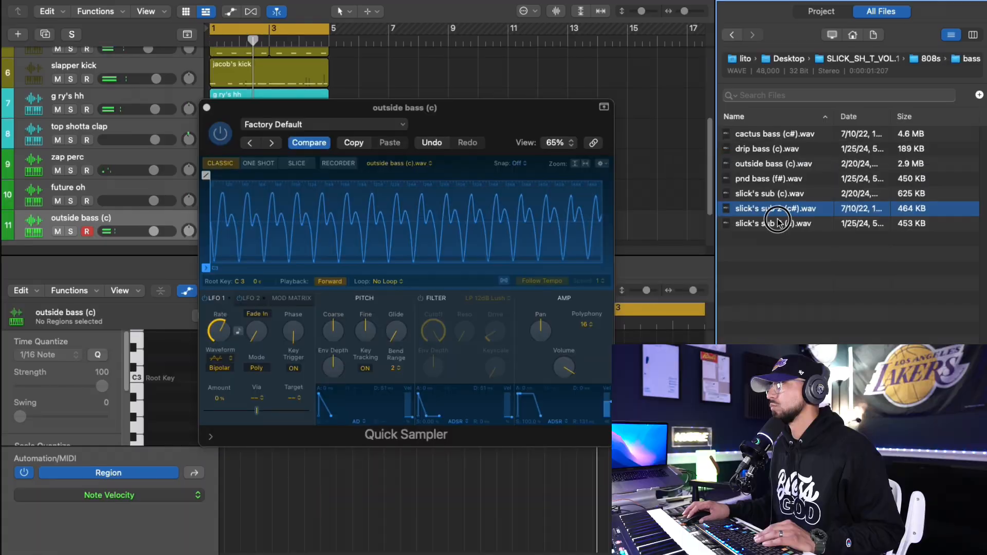
- Preview the slick's sub samples in the 808s bass folder and load slick's sub (c).wav into the outside bass track's sampler
{"action": "left_click", "coordinate": [777, 223]}
{"action": "left_click", "coordinate": [778, 194]}
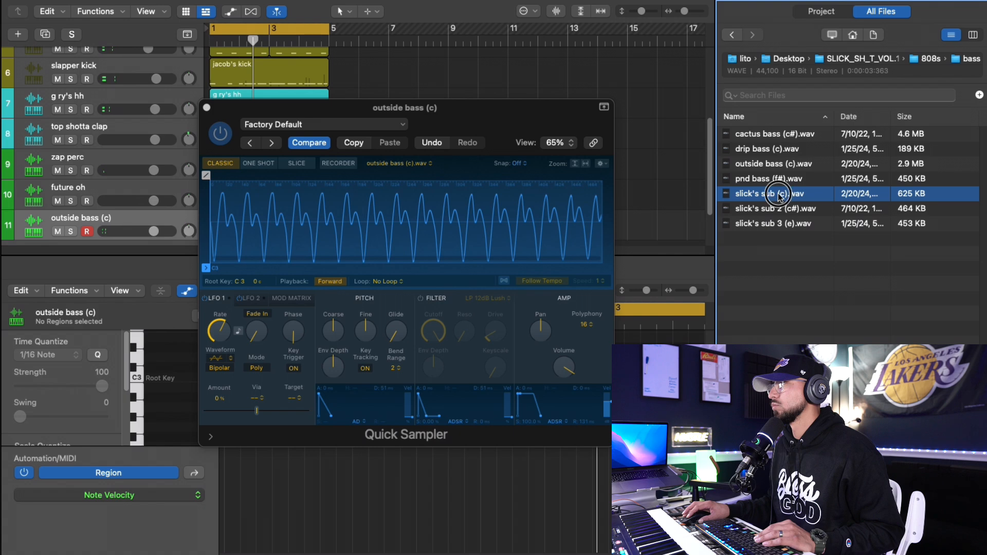
{"action": "left_click_drag", "start_coordinate": [779, 195], "coordinate": [304, 212]}
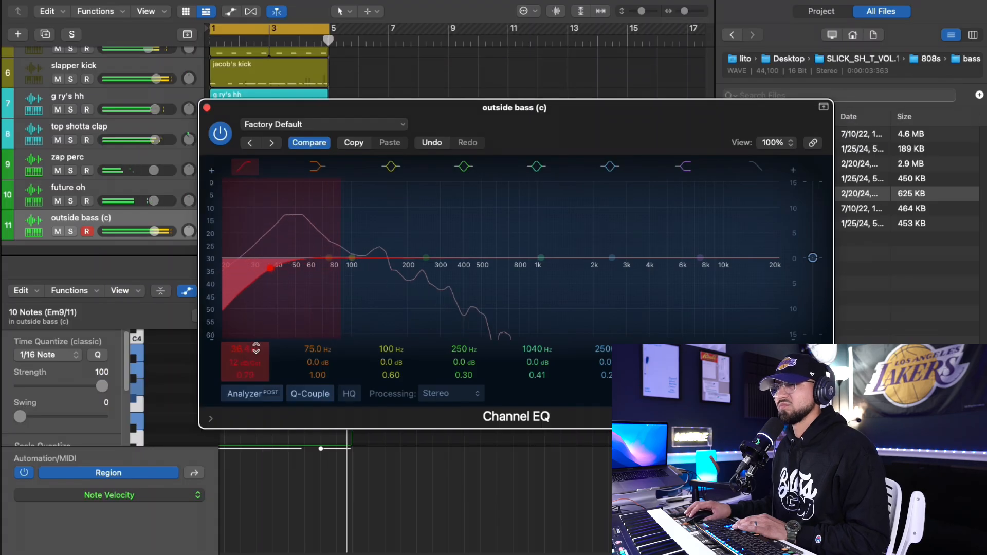
- In the bass EQ, set a 48 dB/Oct low cut at about 29 Hz and boost the third band about 2.5 dB below 100 Hz
{"action": "left_click_drag", "start_coordinate": [254, 362], "coordinate": [254, 355]}
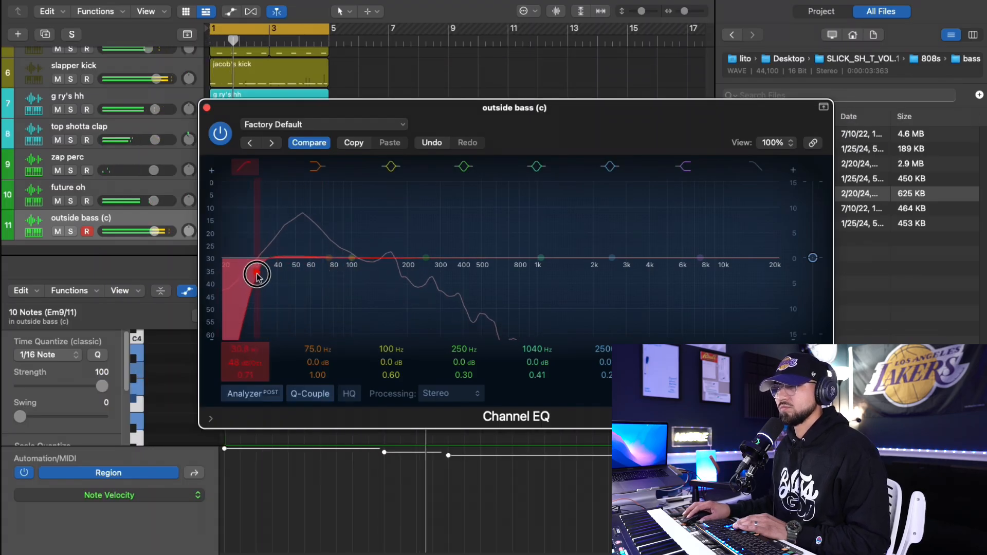
{"action": "left_click_drag", "start_coordinate": [351, 257], "coordinate": [338, 248]}
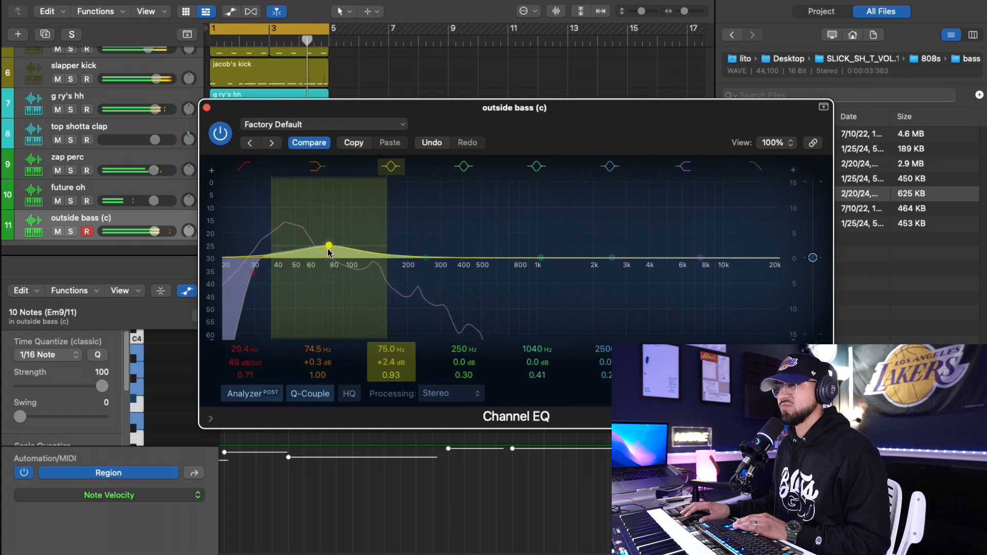
{"action": "left_click_drag", "start_coordinate": [329, 252], "coordinate": [342, 250]}
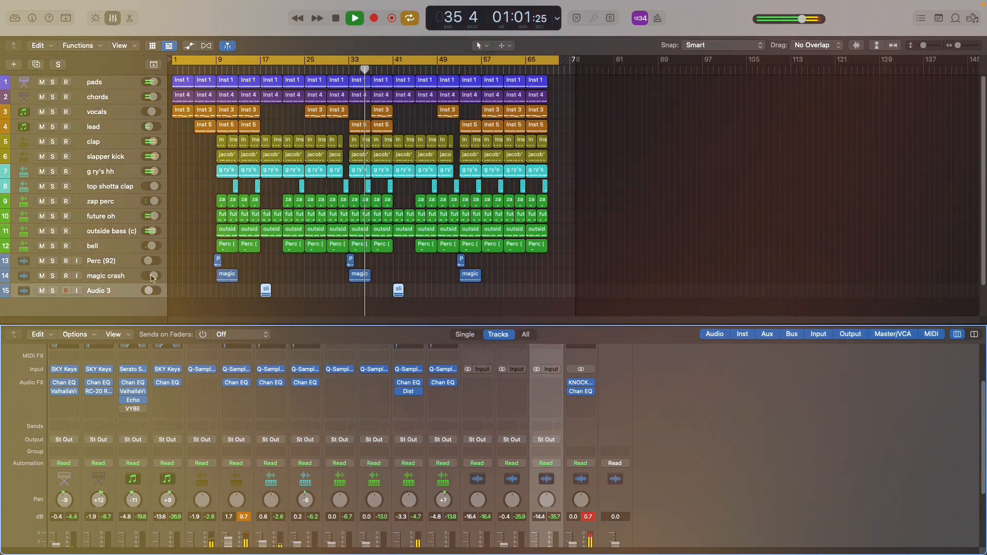
- Slightly raise the magic crash track's volume in the arrangement during playback
{"action": "left_click_drag", "start_coordinate": [153, 278], "coordinate": [153, 278]}
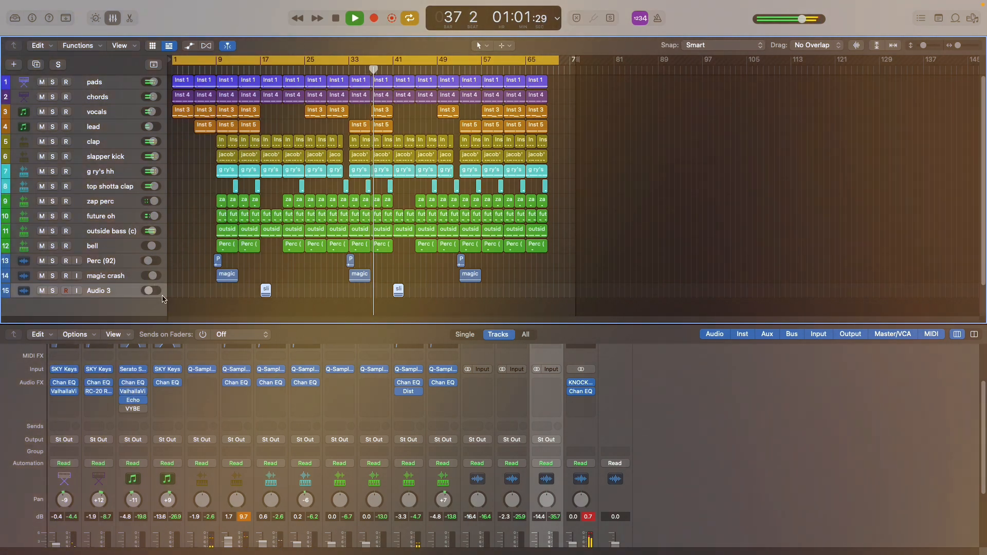